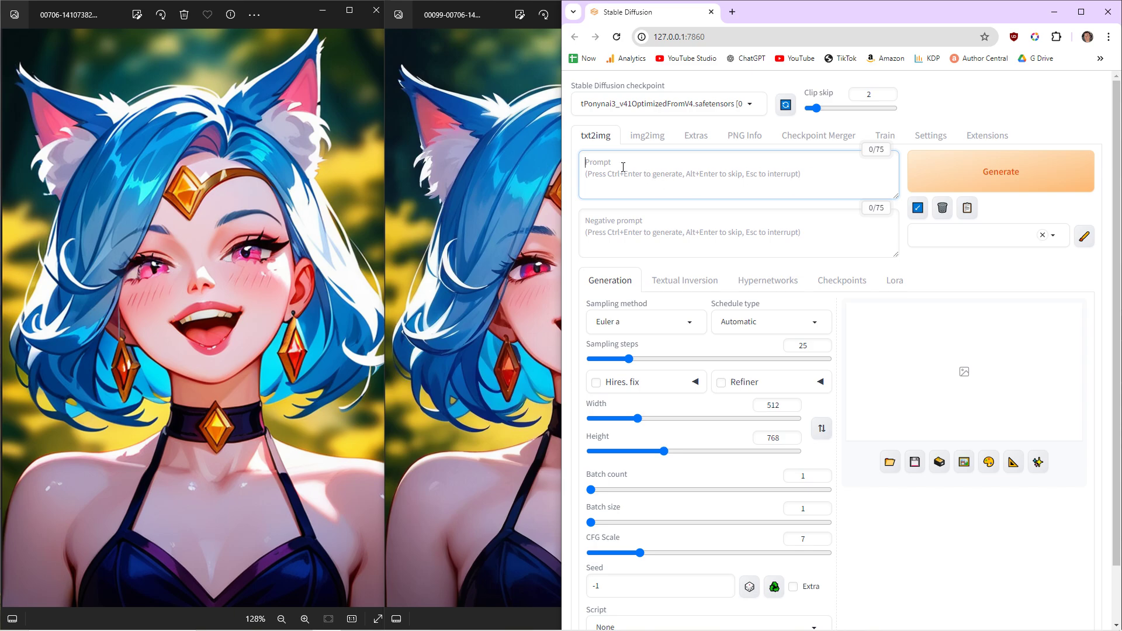
# Step: Enter "girl" as the prompt and show the extra options for continuous generation
pyautogui.write('girl')
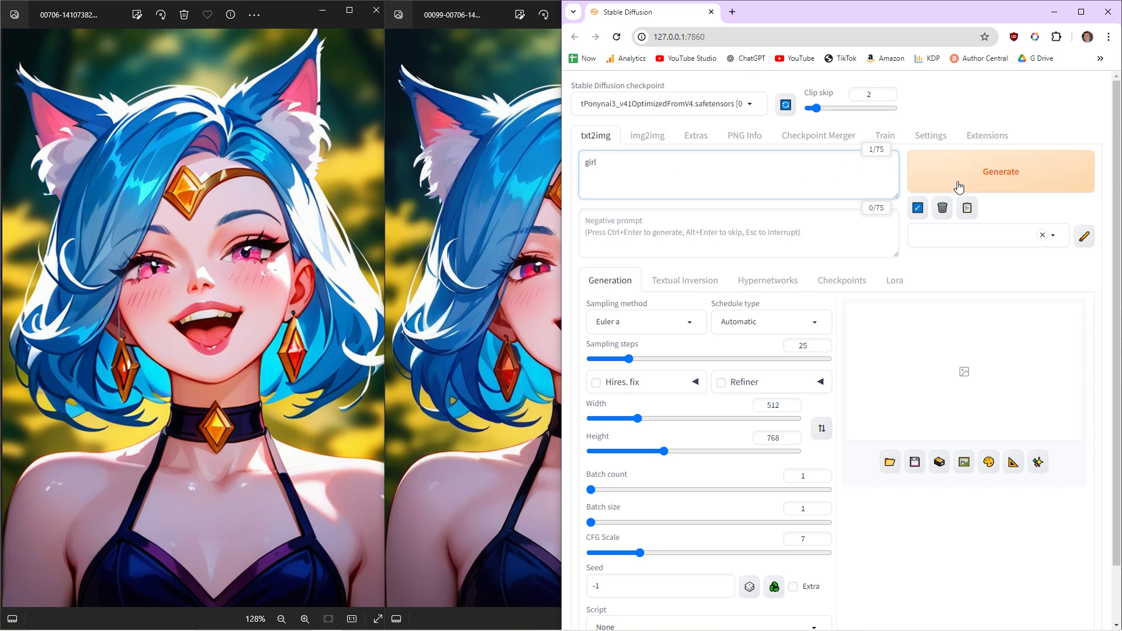
pyautogui.rightClick(980, 178)
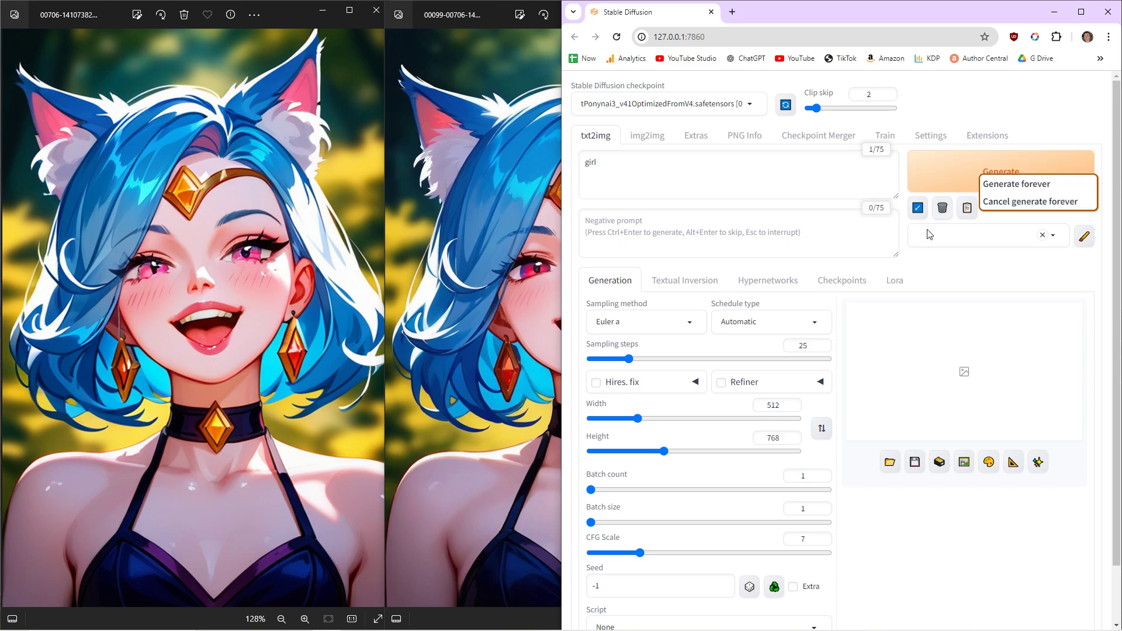
pyautogui.moveTo(631, 588); pyautogui.dragTo(594, 584)
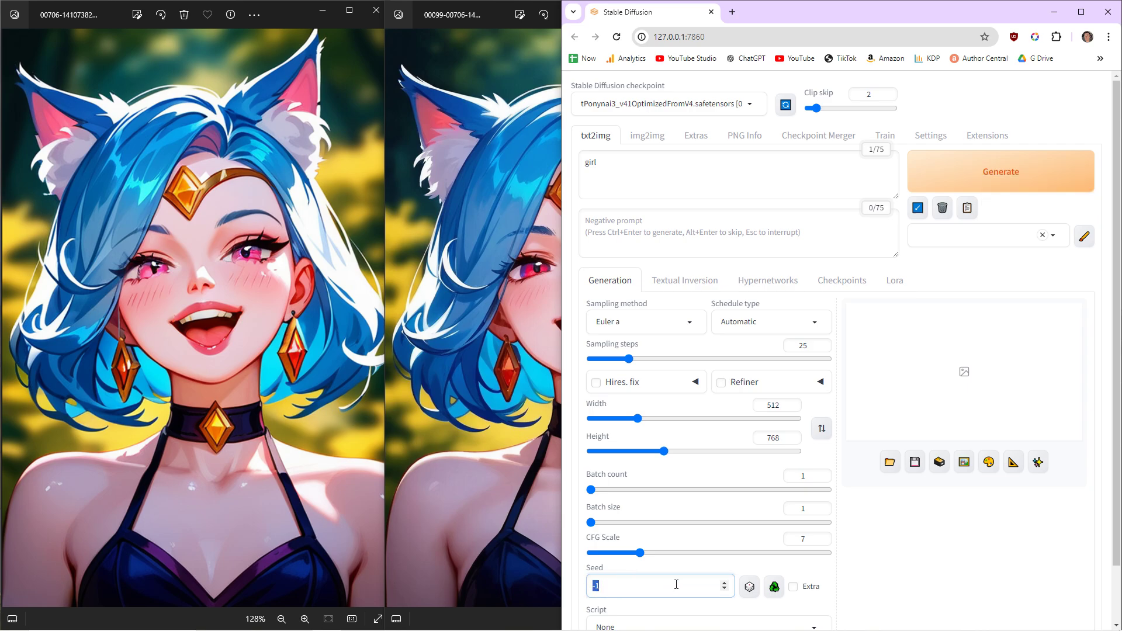
pyautogui.click(748, 588)
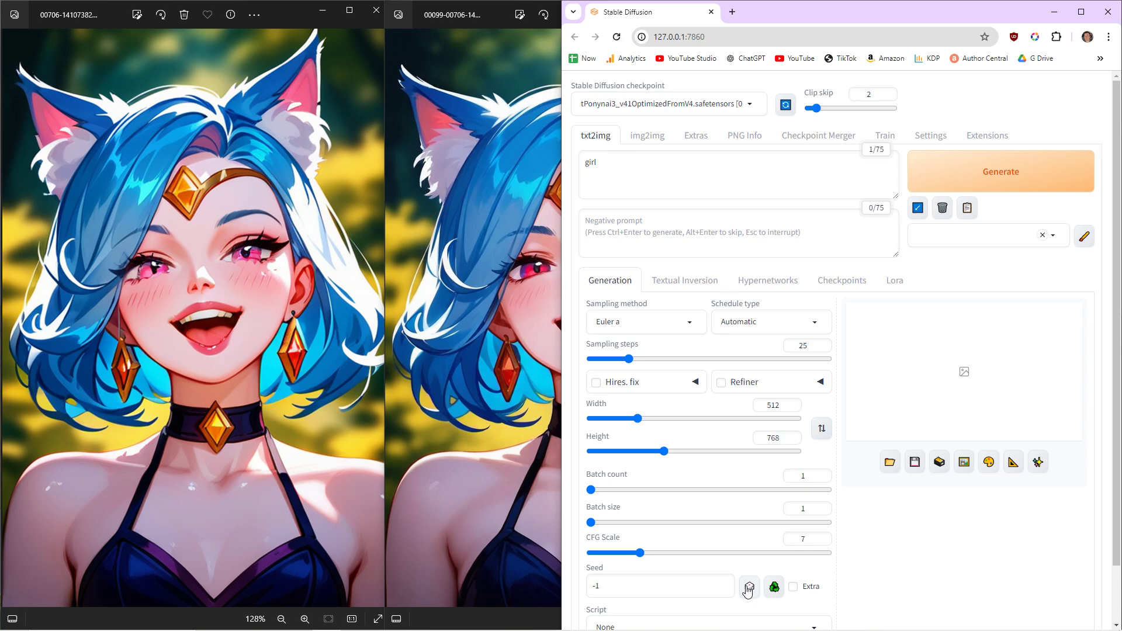
pyautogui.doubleClick(648, 590)
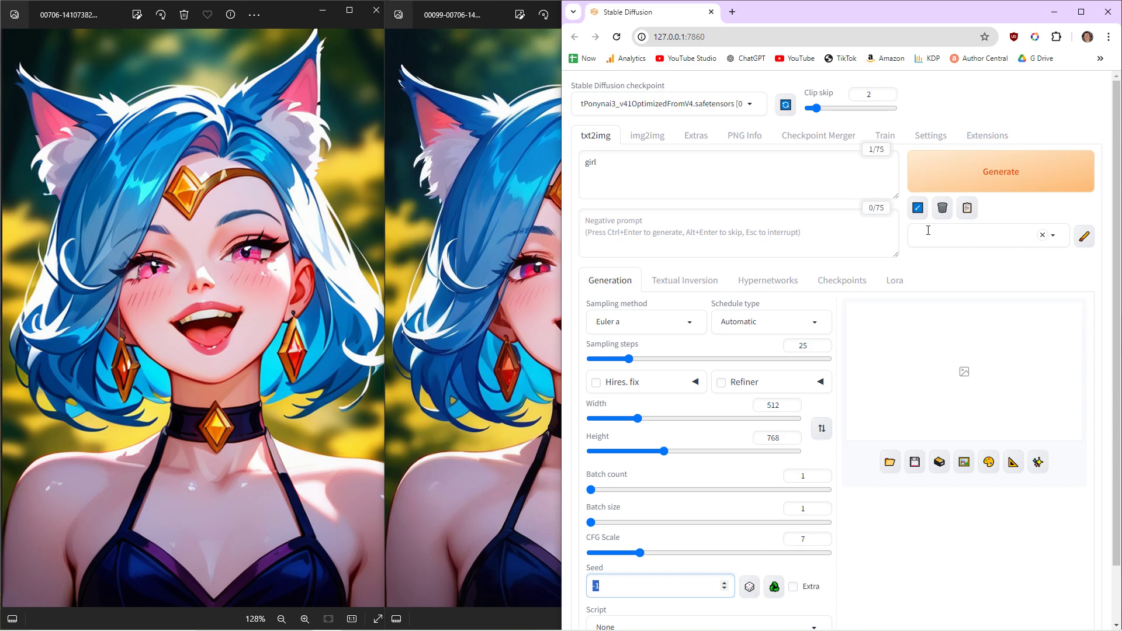
pyautogui.write('555534353535')
pyautogui.click(750, 590)
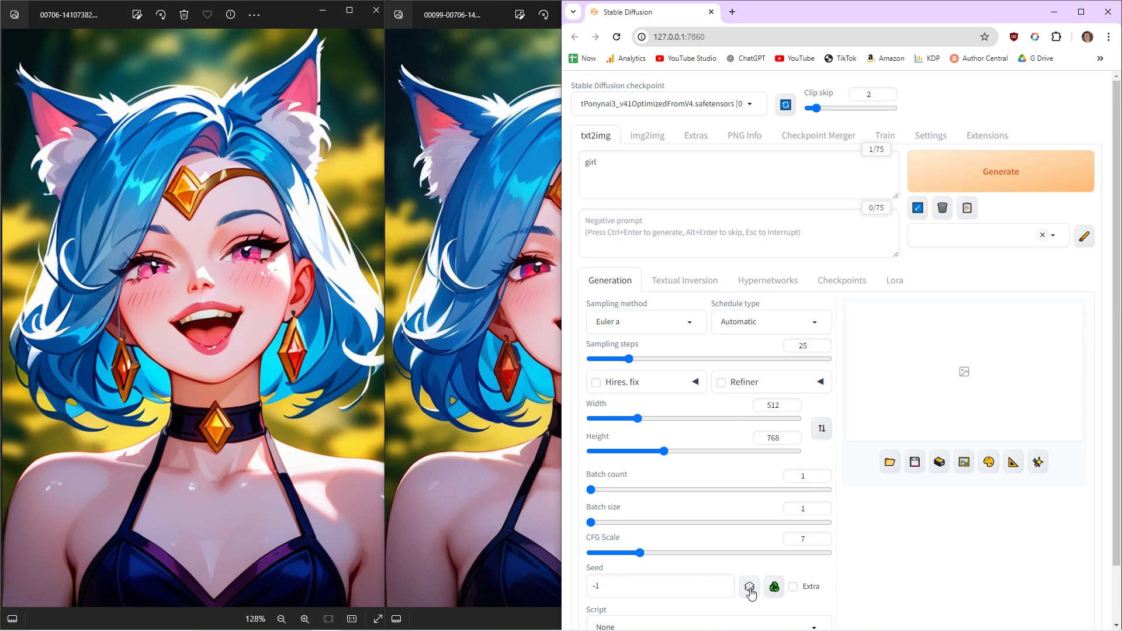
# Step: Look through the continuous generation options and the list of available scripts without choosing any
pyautogui.rightClick(969, 181)
pyautogui.click(676, 169)
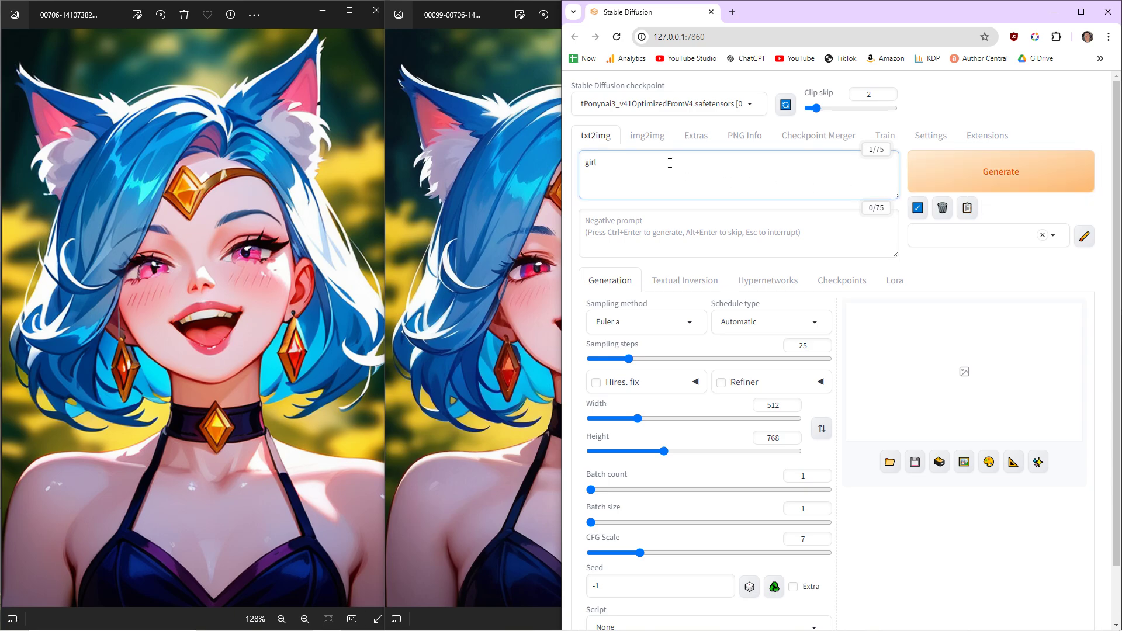
pyautogui.scroll(-1, 724, 386)
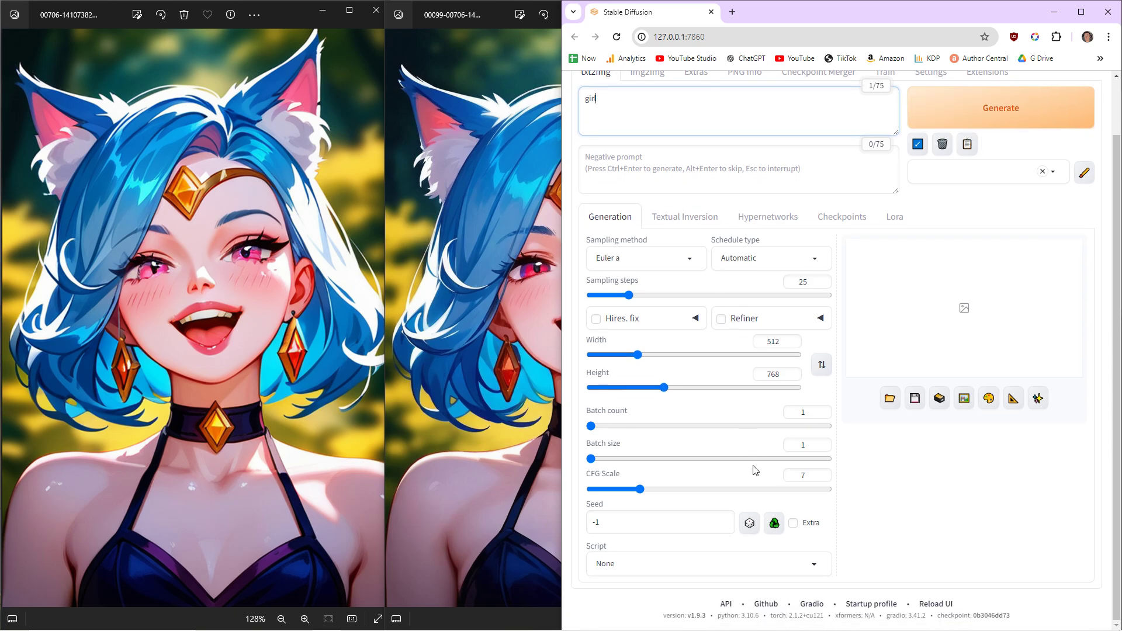
pyautogui.click(721, 566)
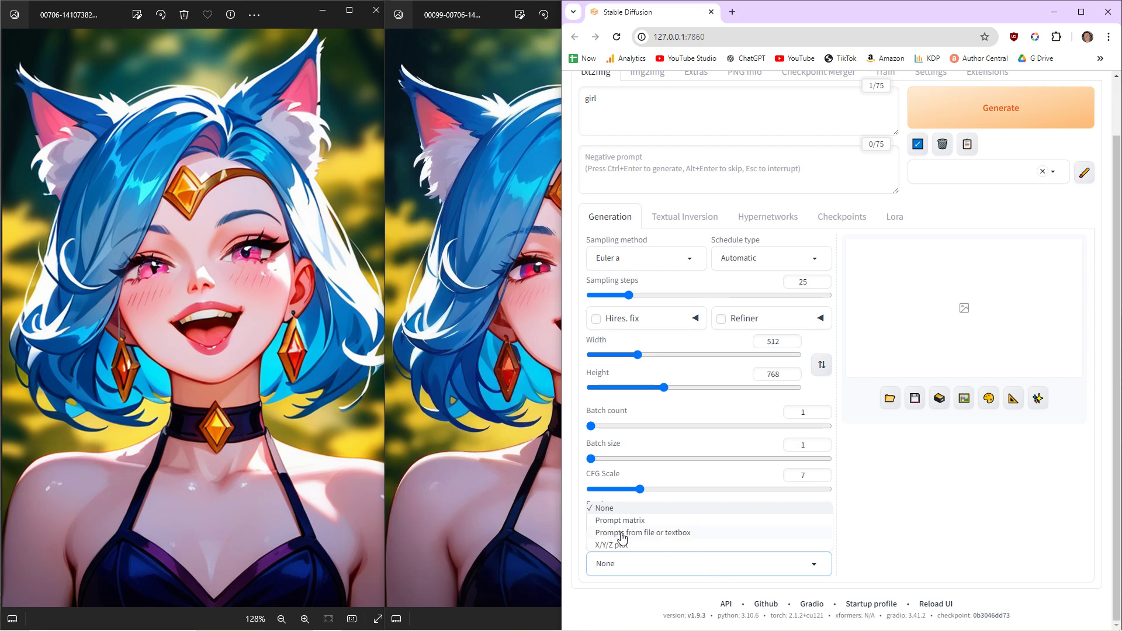
pyautogui.scroll(1, 671, 540)
pyautogui.click(607, 173)
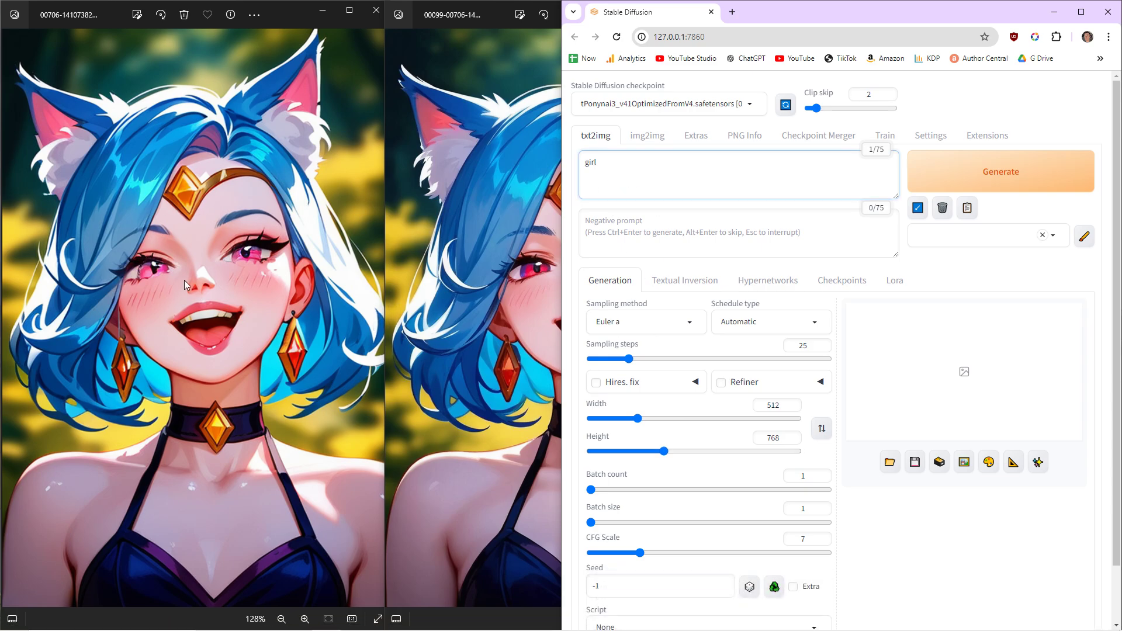
# Step: Switch to the Battle Babes Lightning Trailer in the video player, play it briefly, and minimize the player
pyautogui.click(387, 619)
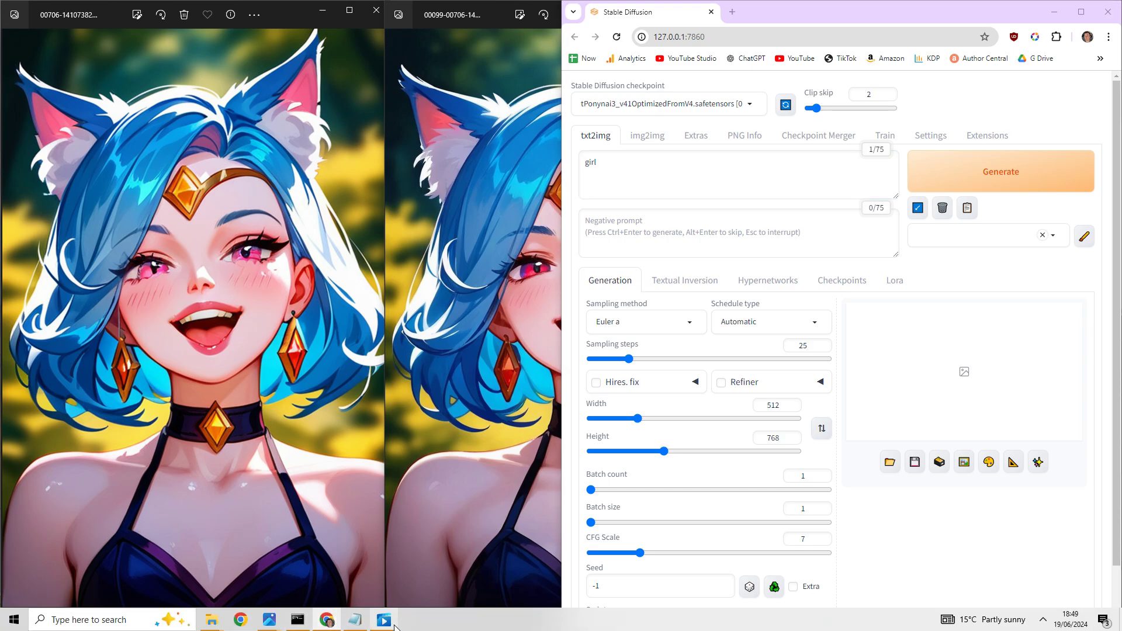
pyautogui.click(553, 603)
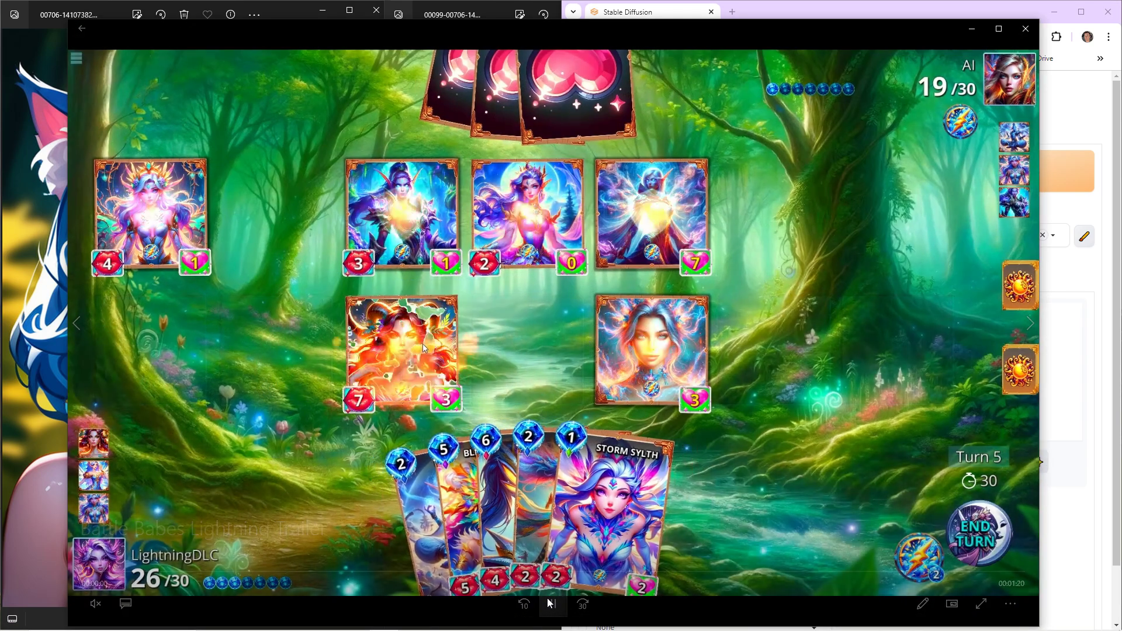
pyautogui.click(558, 601)
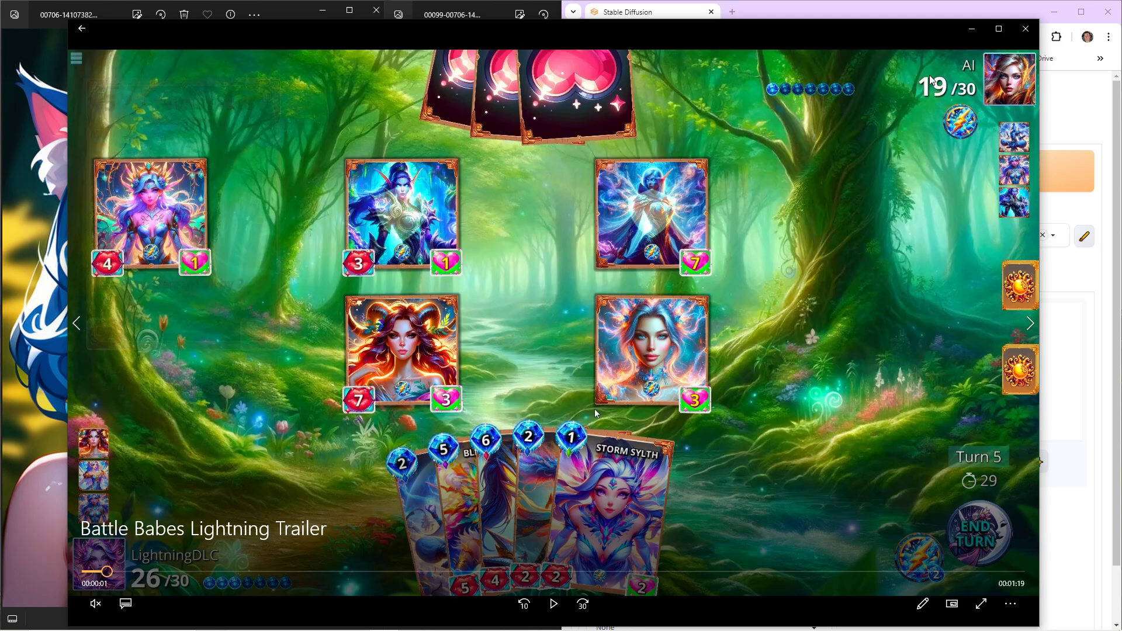
pyautogui.click(971, 29)
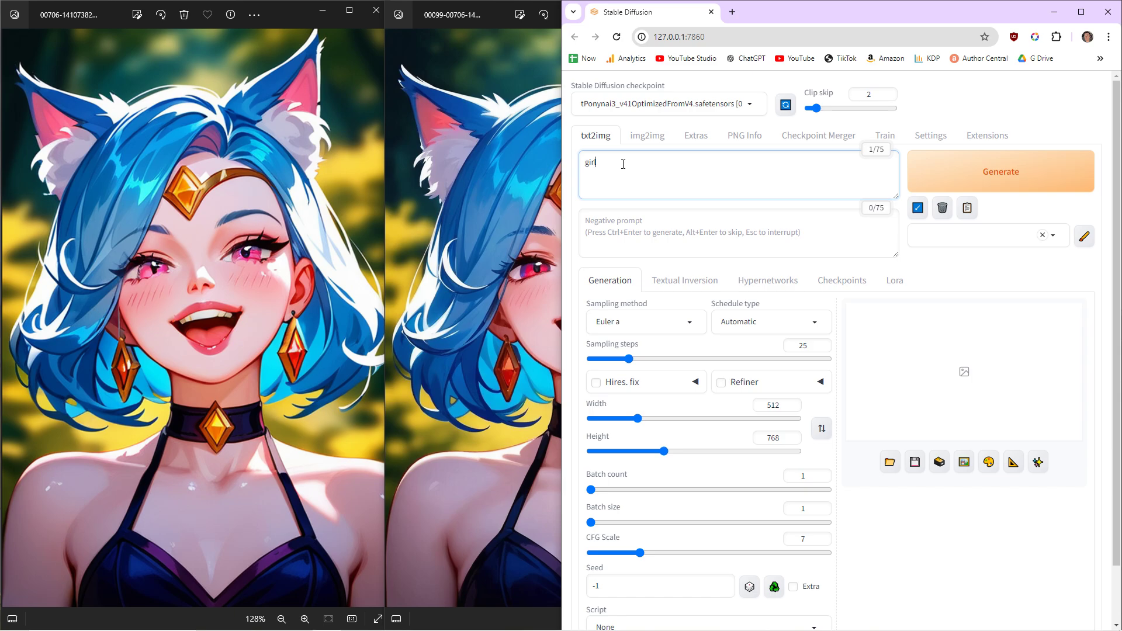
# Step: Choose the "Prompts from file or textbox" script and place the cursor in its list of prompt inputs
pyautogui.scroll(-2, 659, 505)
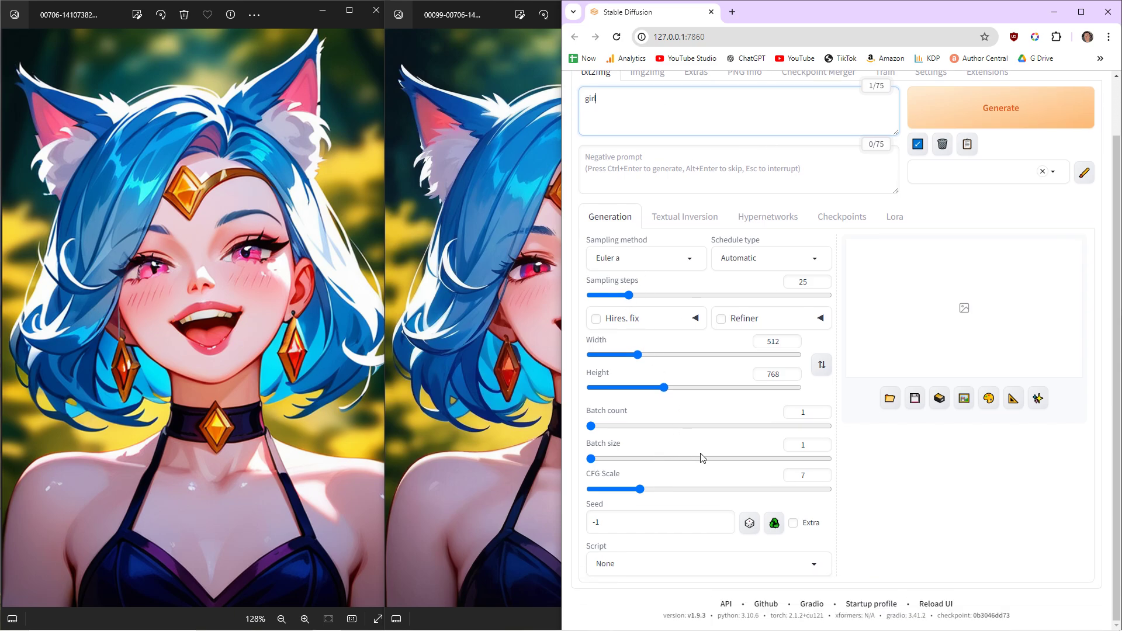
pyautogui.scroll(2, 651, 415)
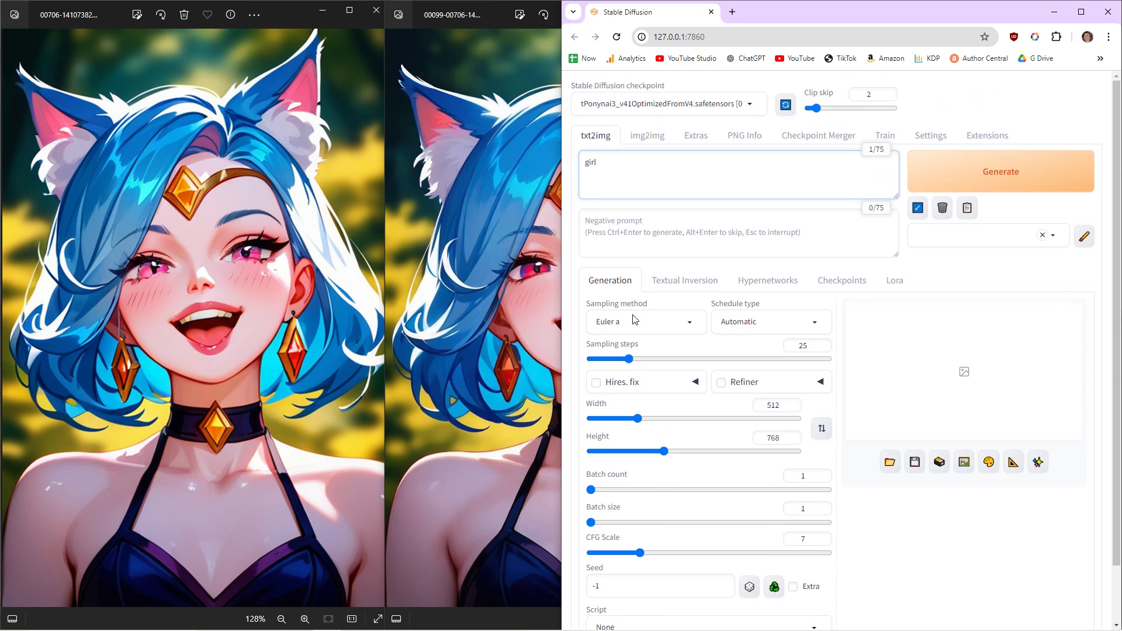
pyautogui.scroll(-2, 643, 362)
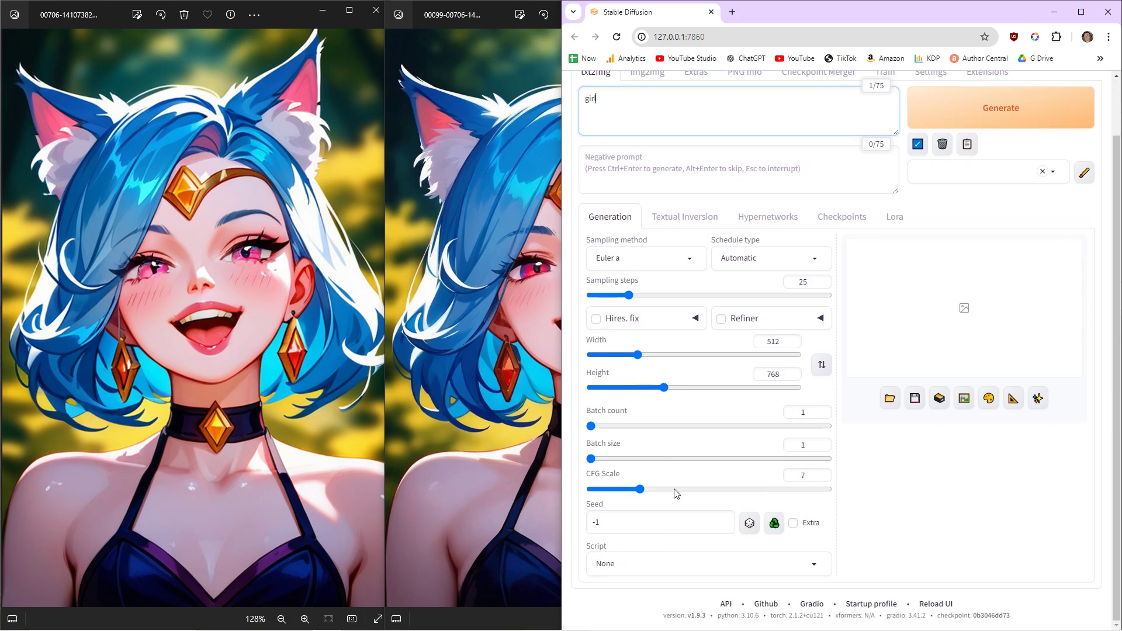
pyautogui.click(641, 565)
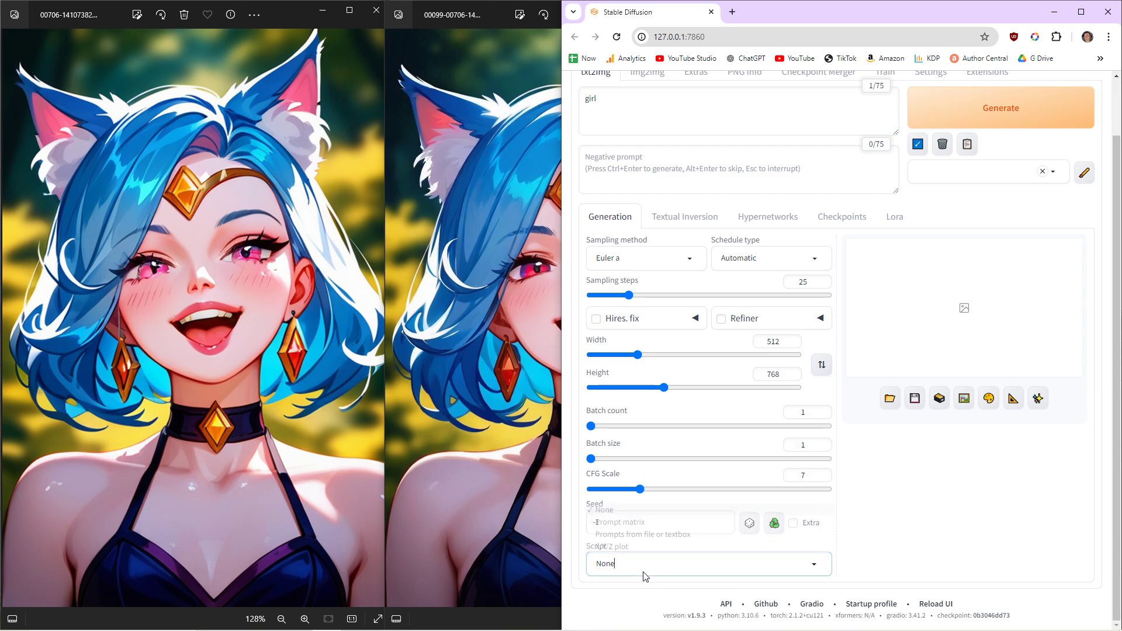
pyautogui.click(622, 534)
pyautogui.scroll(-4, 628, 502)
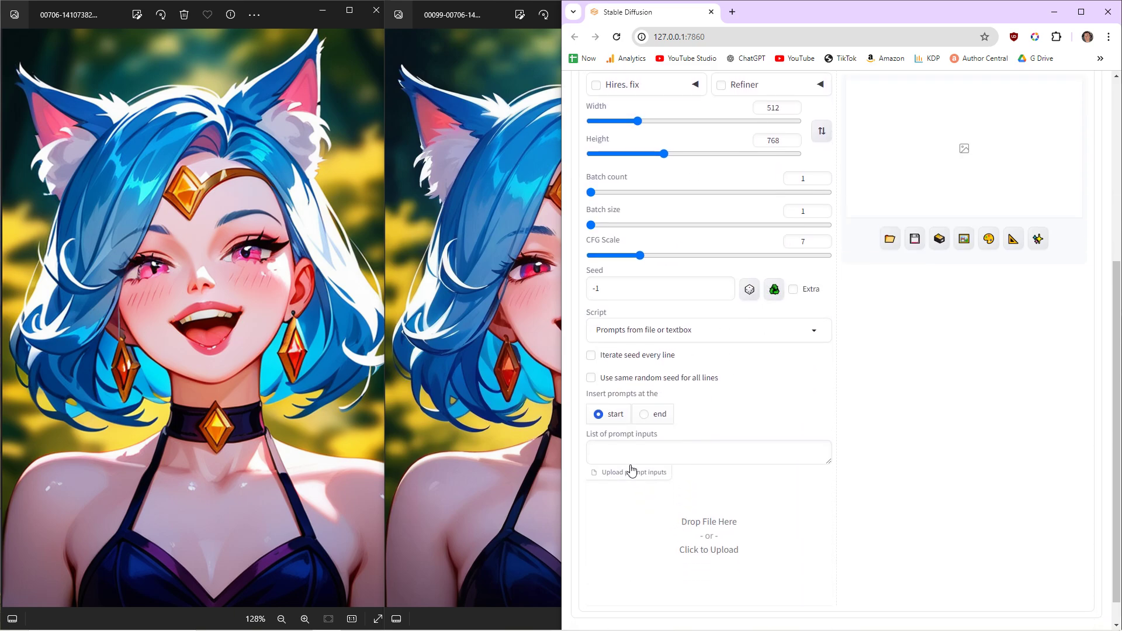
pyautogui.click(633, 459)
pyautogui.scroll(-1, 656, 456)
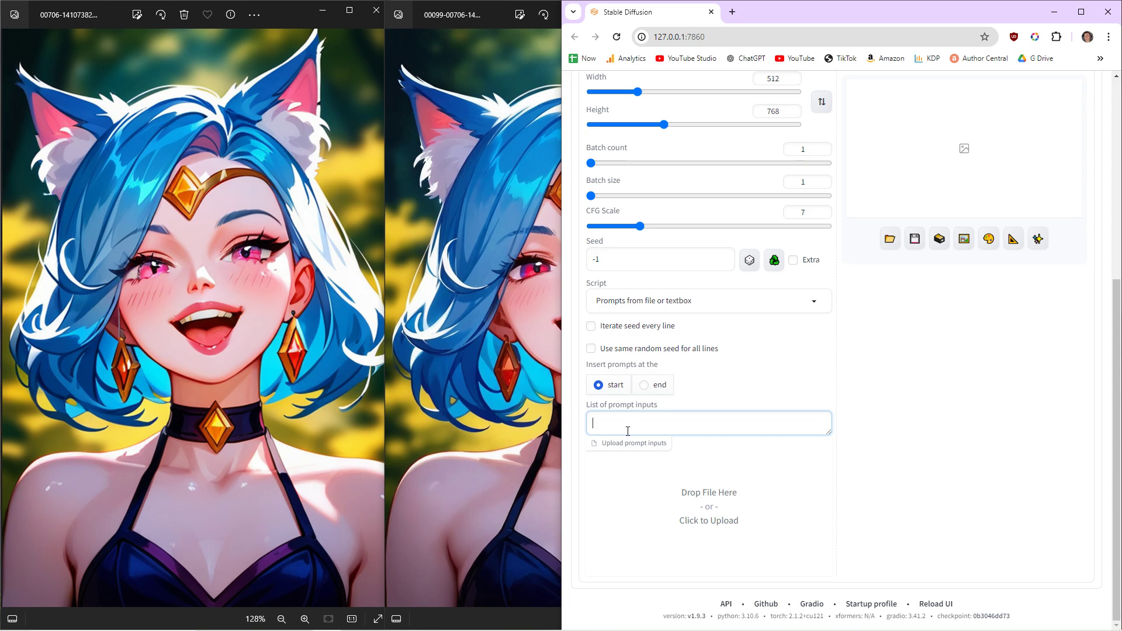
pyautogui.scroll(6, 628, 430)
pyautogui.click(621, 161)
pyautogui.write('girl')
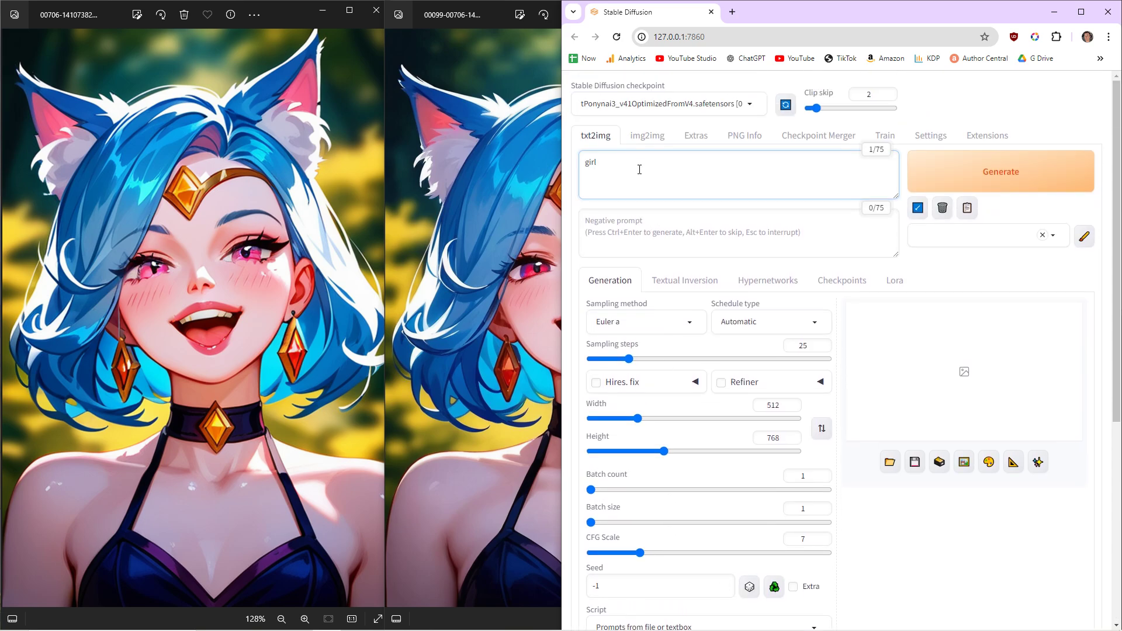
pyautogui.scroll(-2, 690, 280)
pyautogui.moveTo(408, 621)
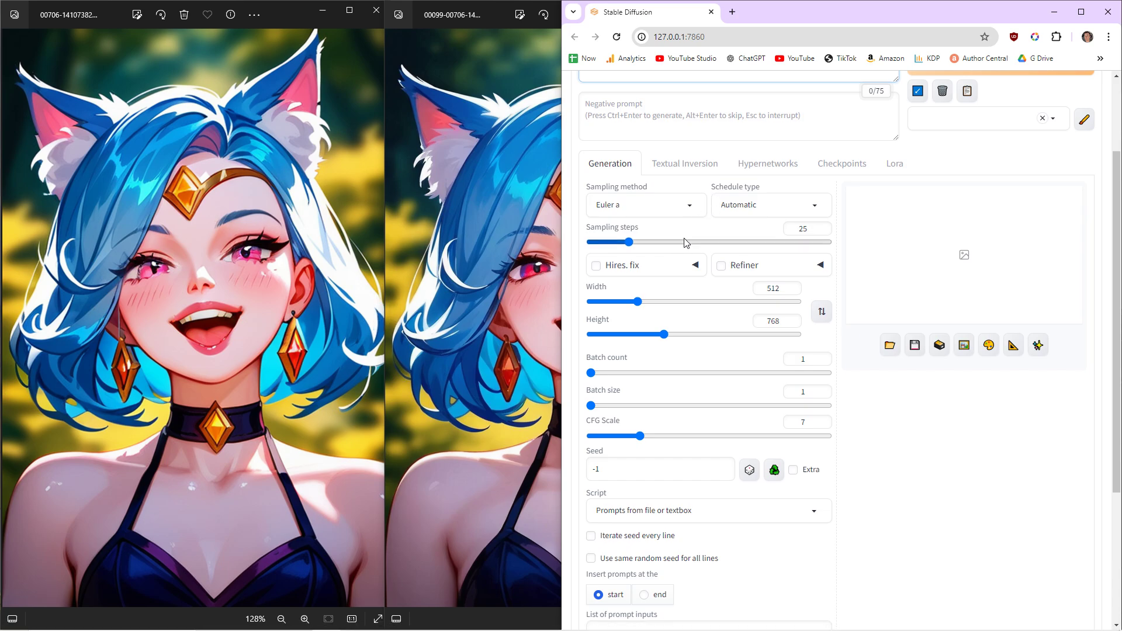
pyautogui.scroll(2, 685, 242)
# Step: Replace the main prompt with "nature" and run the generation twice, interrupting the first run
pyautogui.click(637, 160)
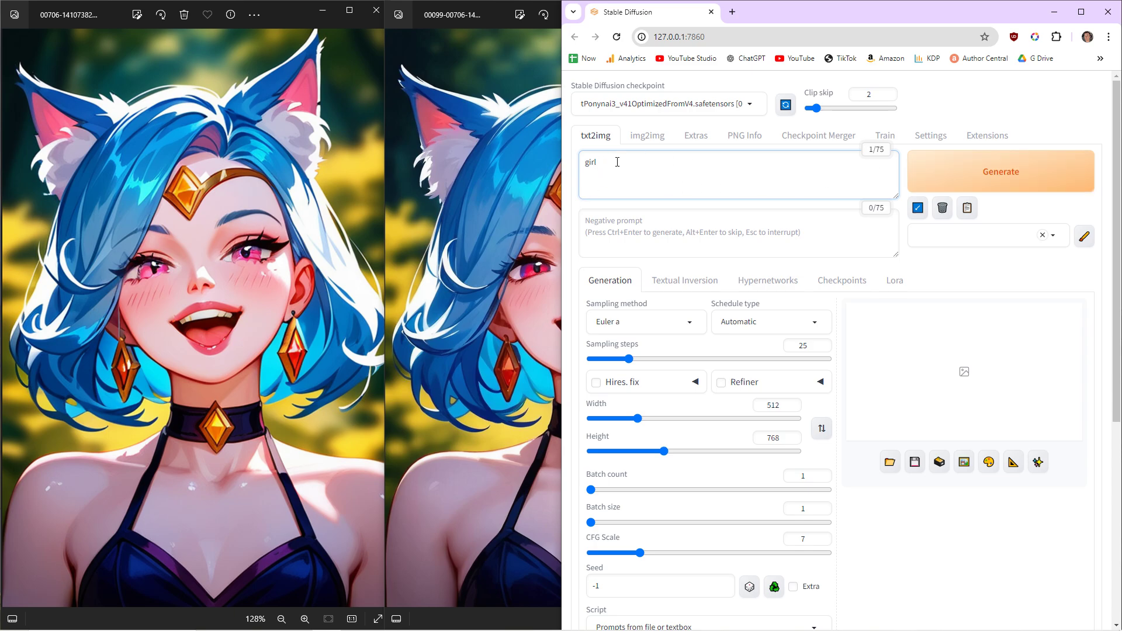
pyautogui.hotkey('ctrl', 'a')
pyautogui.write('na')
pyautogui.hotkey('ctrl', 'Return')
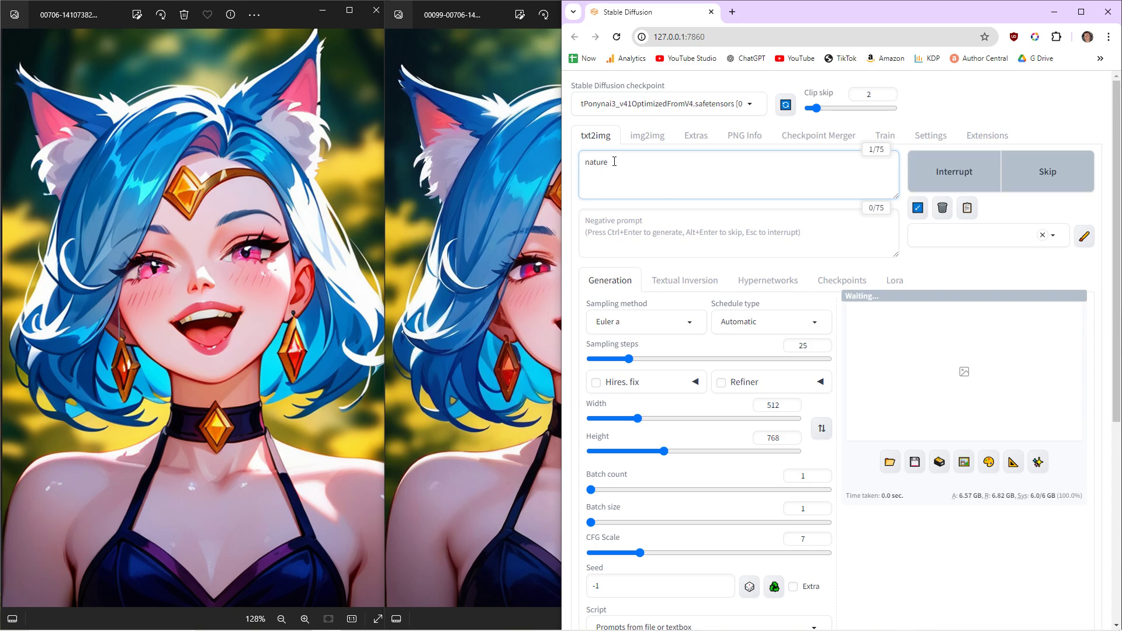
pyautogui.click(954, 178)
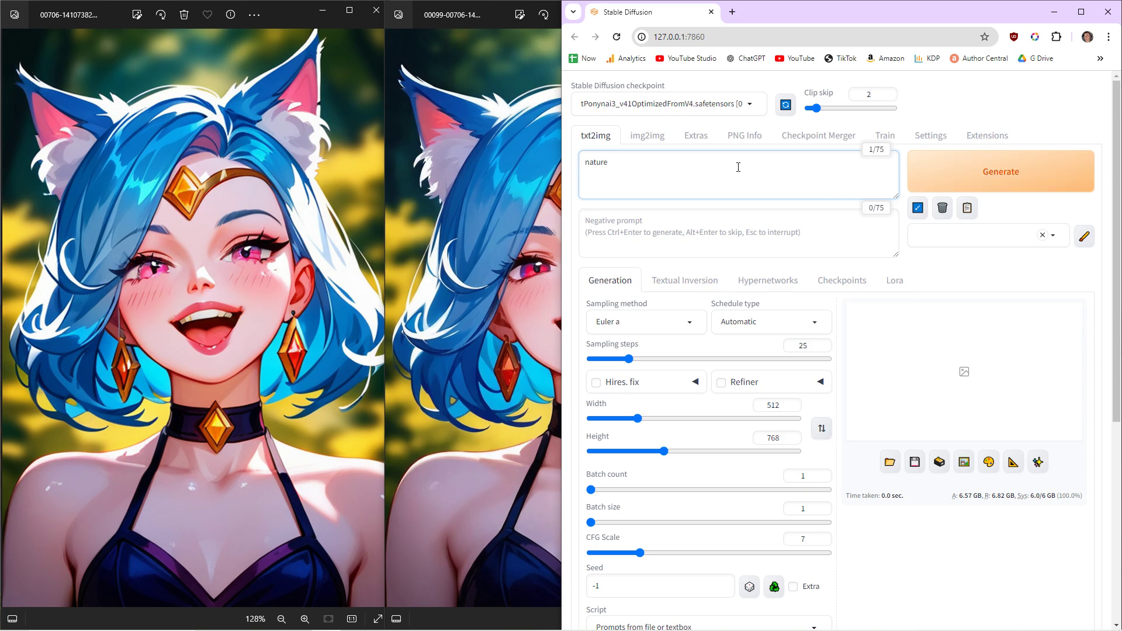
pyautogui.hotkey('ctrl', 'Return')
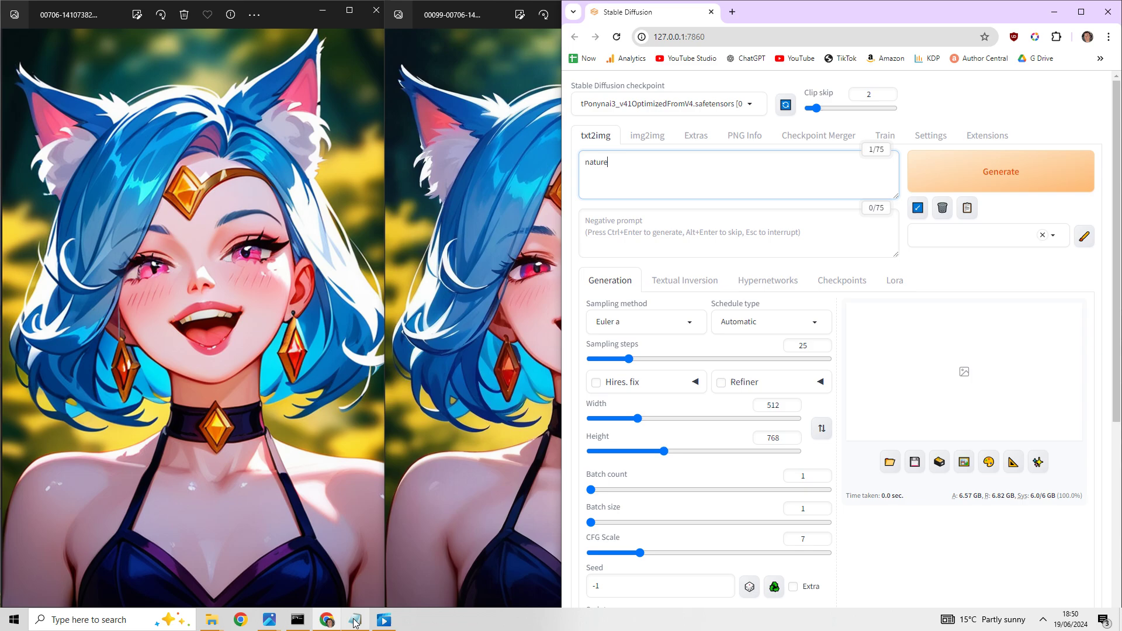
# Step: Switch to Notepad and write "fire babe", "water babe" and "nature babe" on separate lines with blank lines between them
pyautogui.click(367, 620)
pyautogui.write('fire ba')
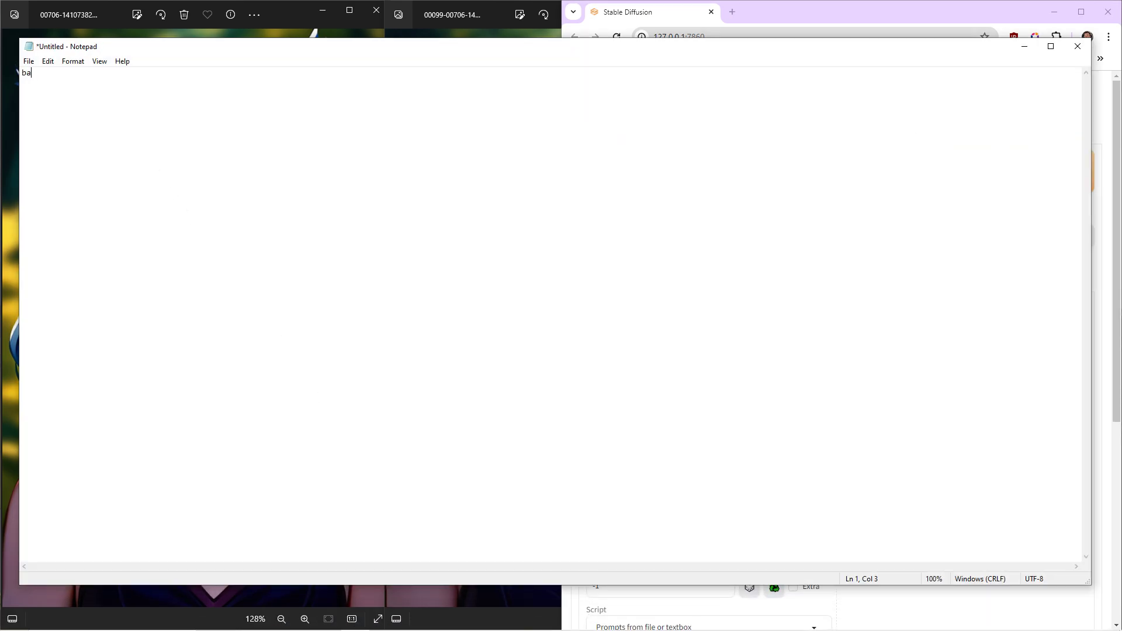
pyautogui.write('be  ')
pyautogui.write('water babe')
pyautogui.press('Return')
pyautogui.write('nature babe')
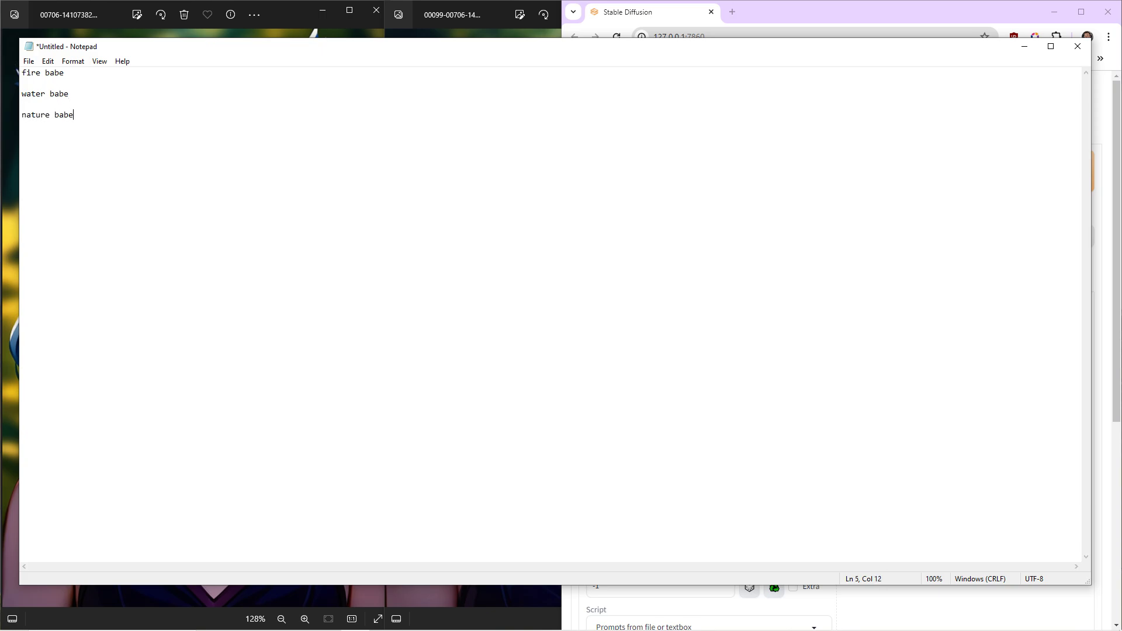
# Step: Copy all the Notepad lines, return to Stable Diffusion, and paste them into the script's list of prompt inputs
pyautogui.hotkey('ctrl', 'a')
pyautogui.hotkey('ctrl', 'c')
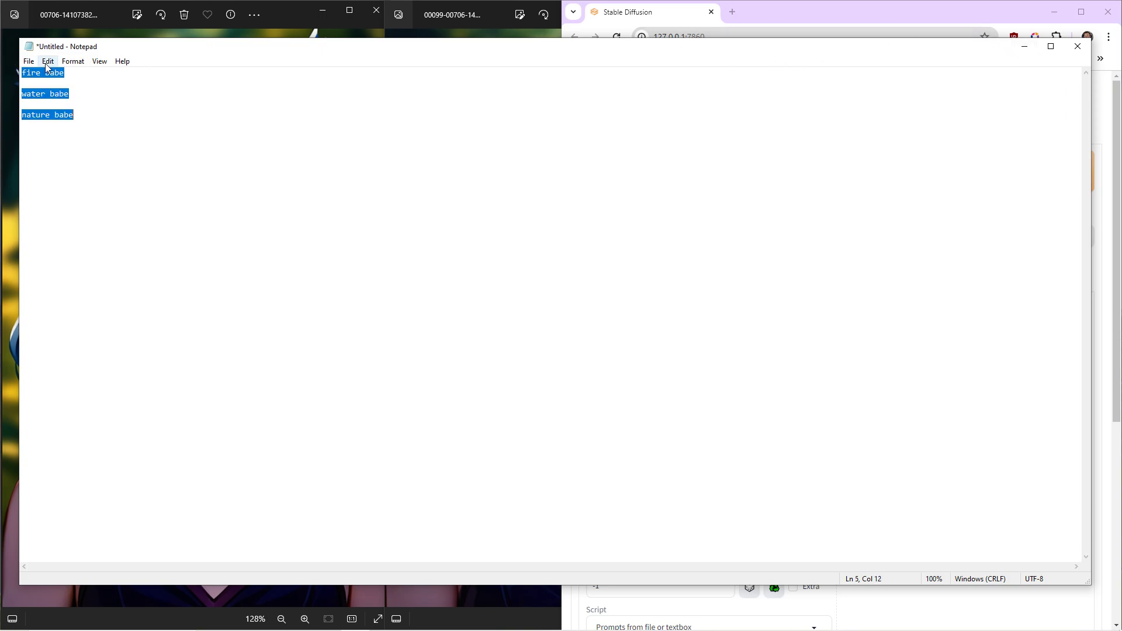
pyautogui.click(1023, 46)
pyautogui.scroll(-6, 695, 302)
pyautogui.click(640, 426)
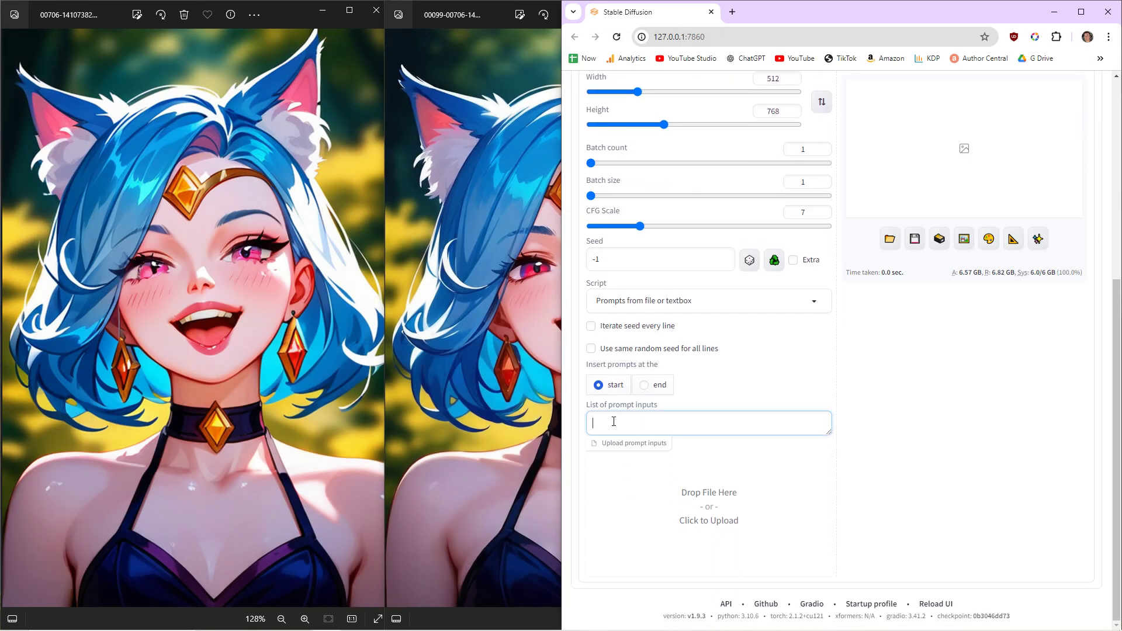
pyautogui.hotkey('ctrl', 'v')
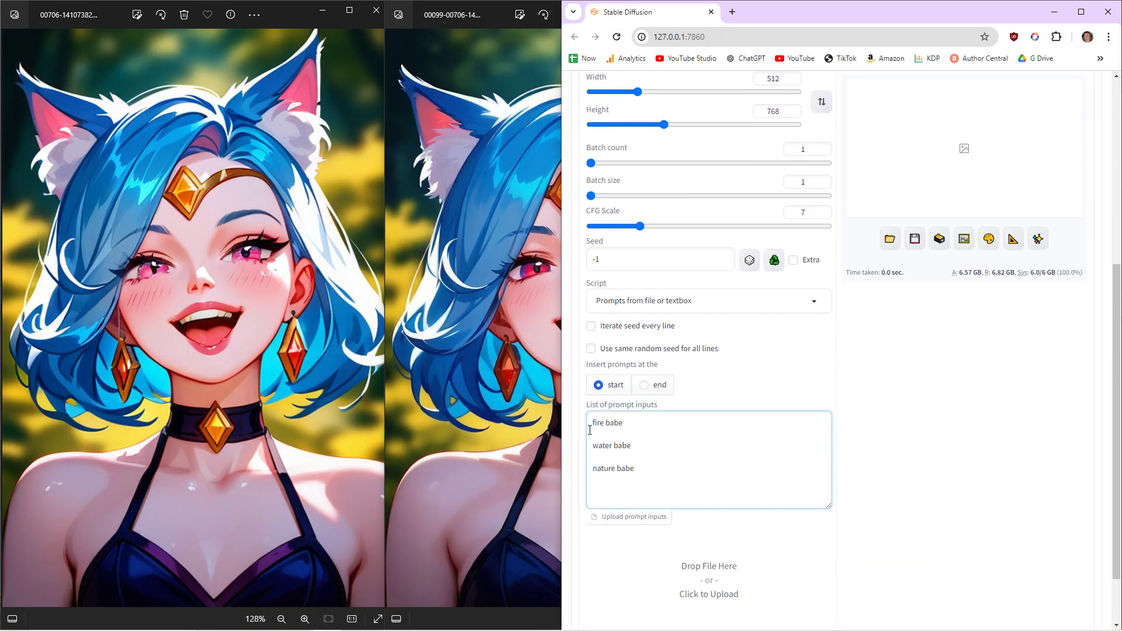
# Step: Append ", eyes, mouth" to the "fire babe" and "water babe" lines in the list of prompt inputs
pyautogui.click(590, 432)
pyautogui.click(643, 423)
pyautogui.write(', eyes, mouth')
pyautogui.moveTo(626, 422); pyautogui.dragTo(671, 423)
pyautogui.hotkey('ctrl', 'c')
pyautogui.click(643, 446)
pyautogui.hotkey('ctrl', 'v')
pyautogui.click(632, 445)
pyautogui.write(',')
pyautogui.moveTo(650, 473); pyautogui.dragTo(641, 458)
pyautogui.scroll(2, 709, 458)
pyautogui.scroll(-2, 681, 514)
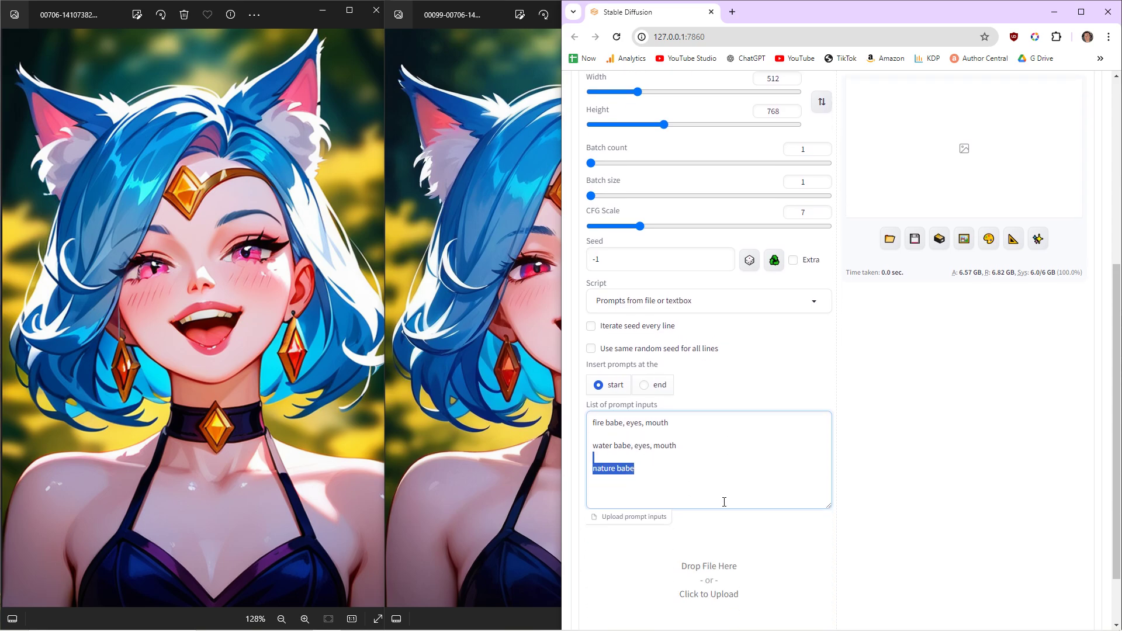
# Step: Switch to the command prompt window running the web UI to check its generation log
pyautogui.scroll(5, 724, 502)
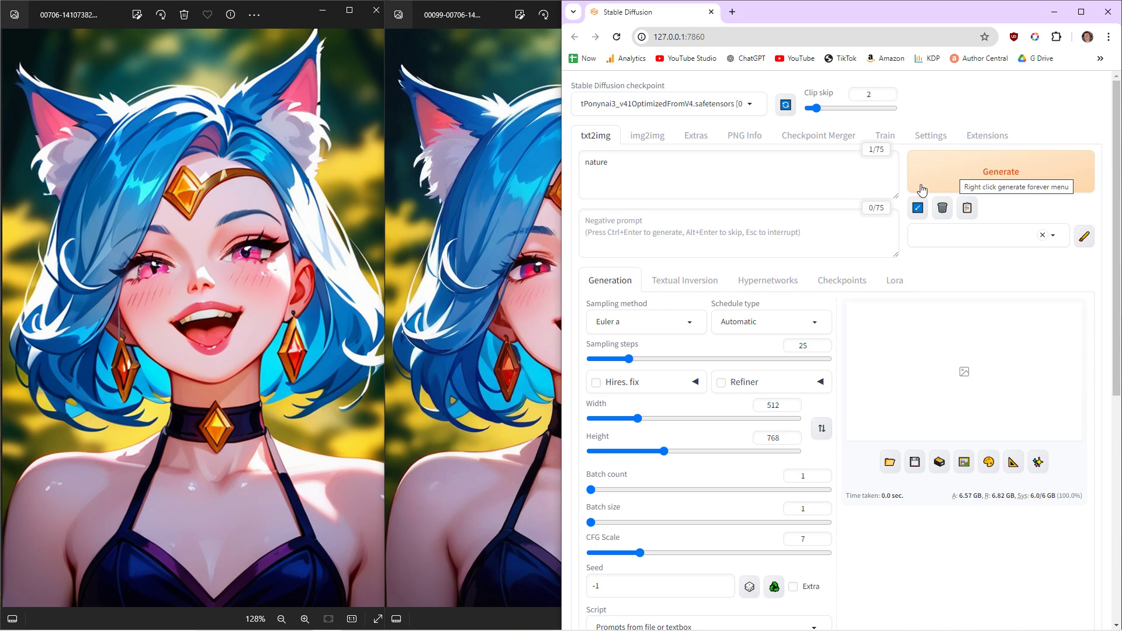
pyautogui.moveTo(301, 628)
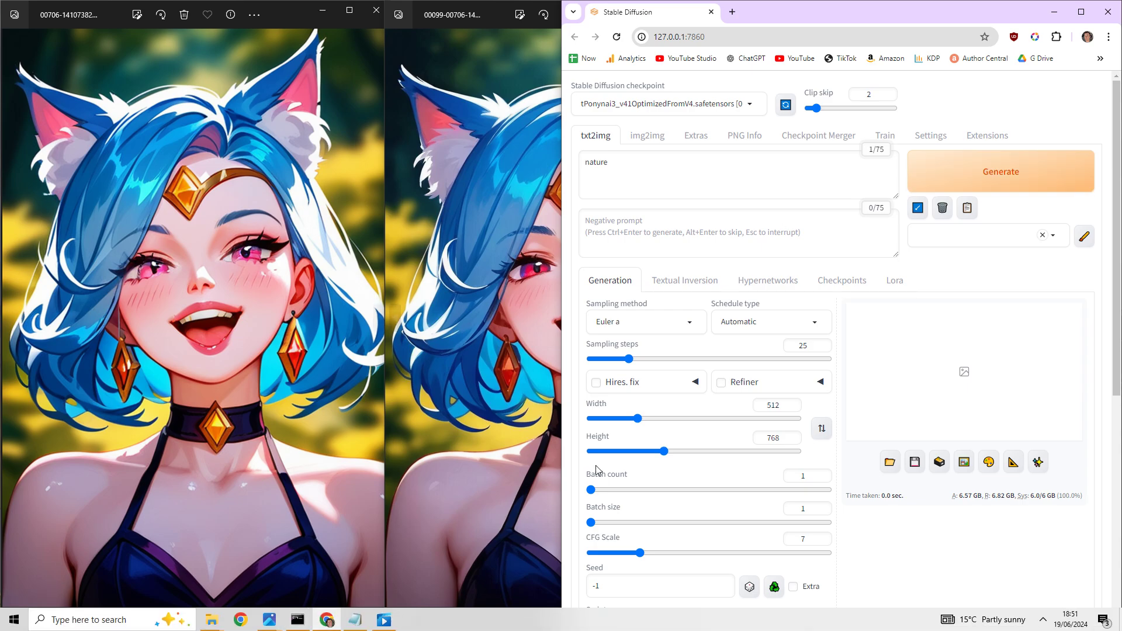
pyautogui.click(299, 623)
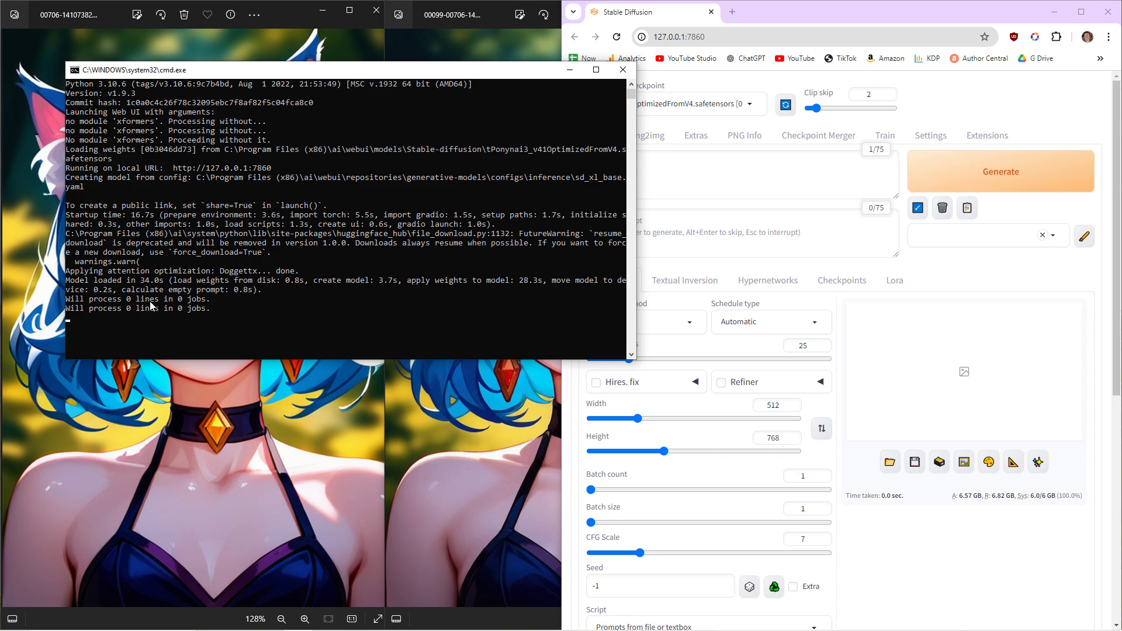
# Step: Minimise the command prompt window and review the script settings and list of prompt inputs in Stable Diffusion
pyautogui.click(570, 71)
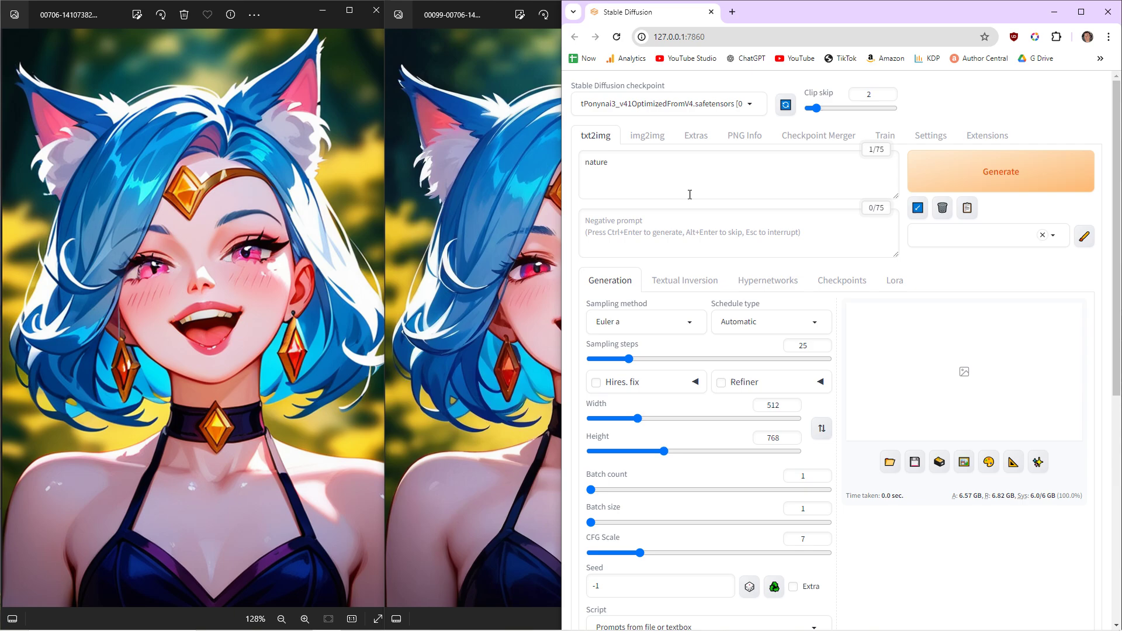
pyautogui.scroll(-3, 693, 263)
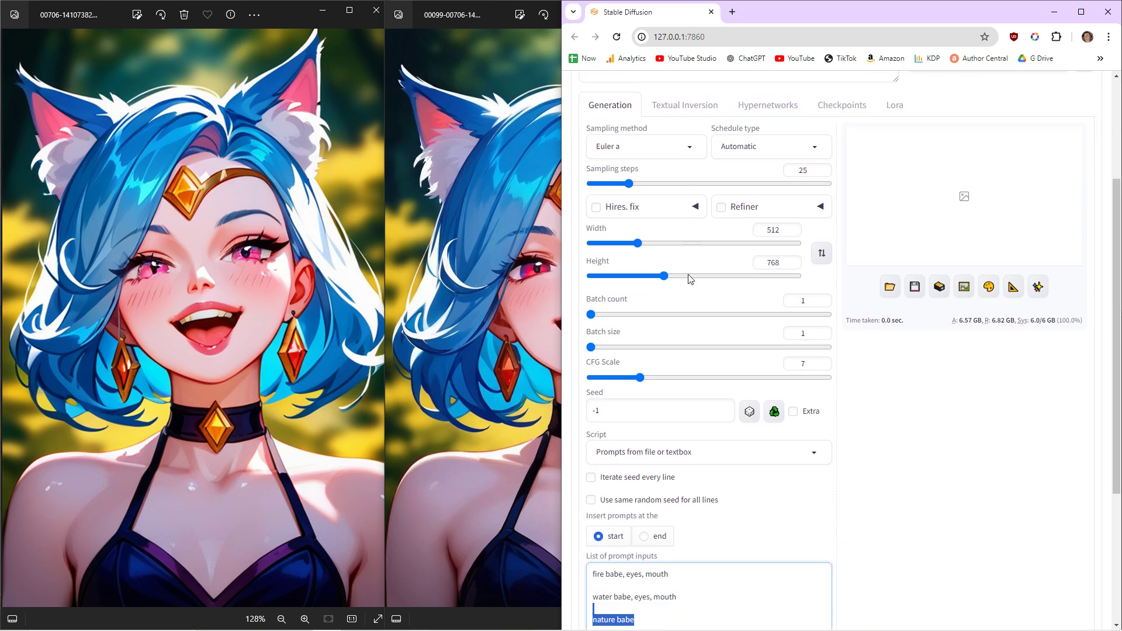
pyautogui.scroll(-3, 694, 349)
pyautogui.scroll(6, 684, 421)
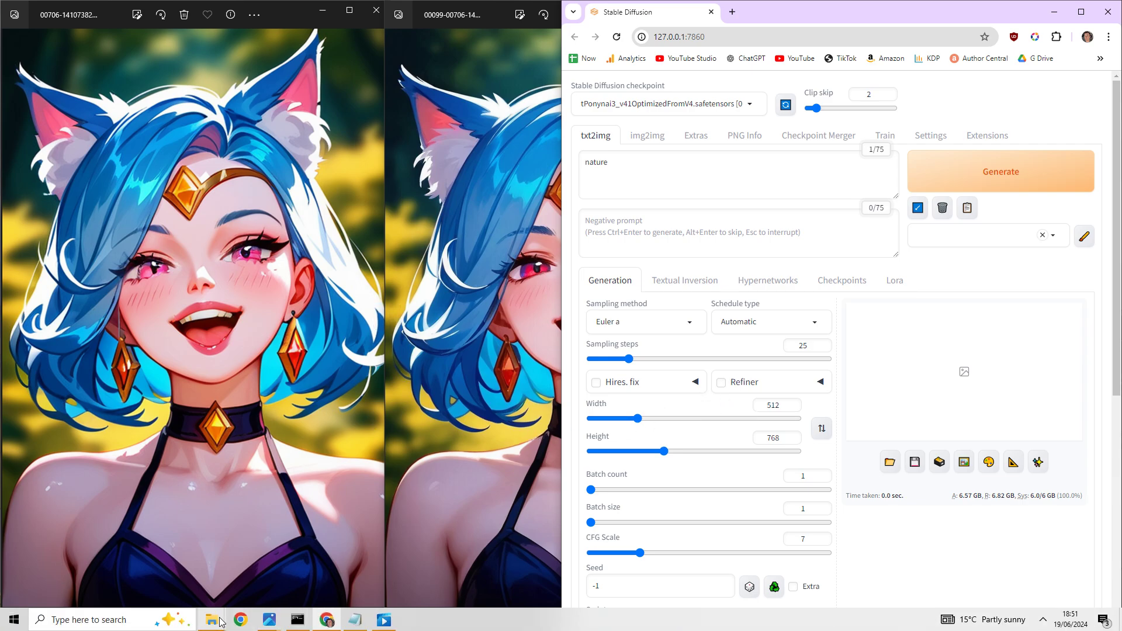
# Step: Switch to the File Explorer window showing the txt2img-images folder and reposition it on the desktop
pyautogui.moveTo(219, 622)
pyautogui.click(197, 594)
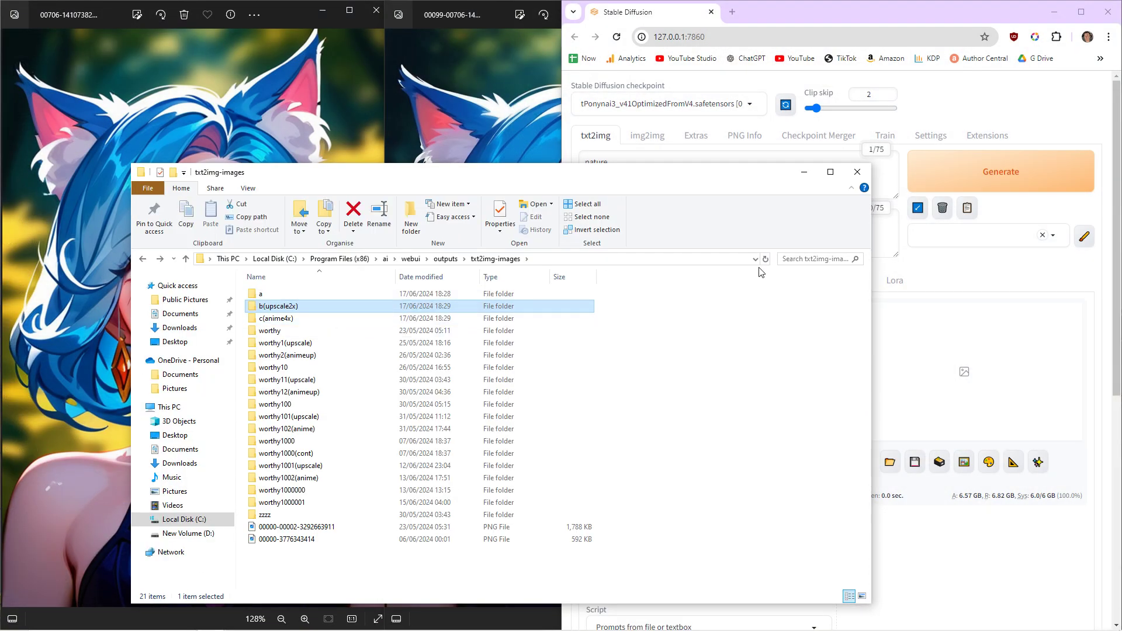
pyautogui.moveTo(541, 173); pyautogui.dragTo(419, 124)
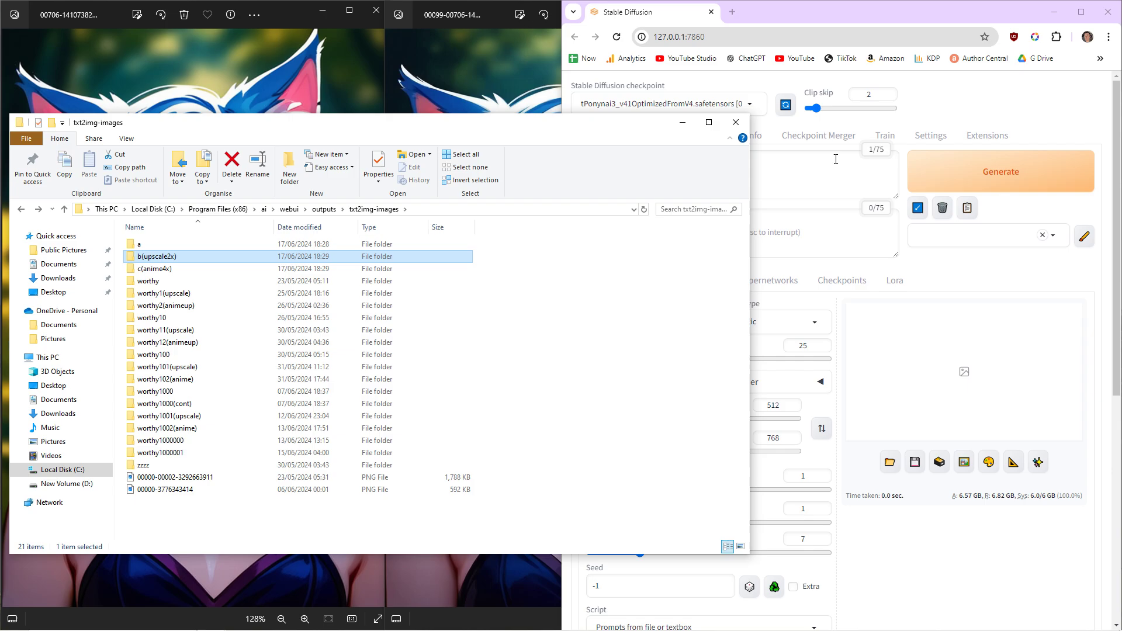
pyautogui.moveTo(339, 126); pyautogui.dragTo(452, 118)
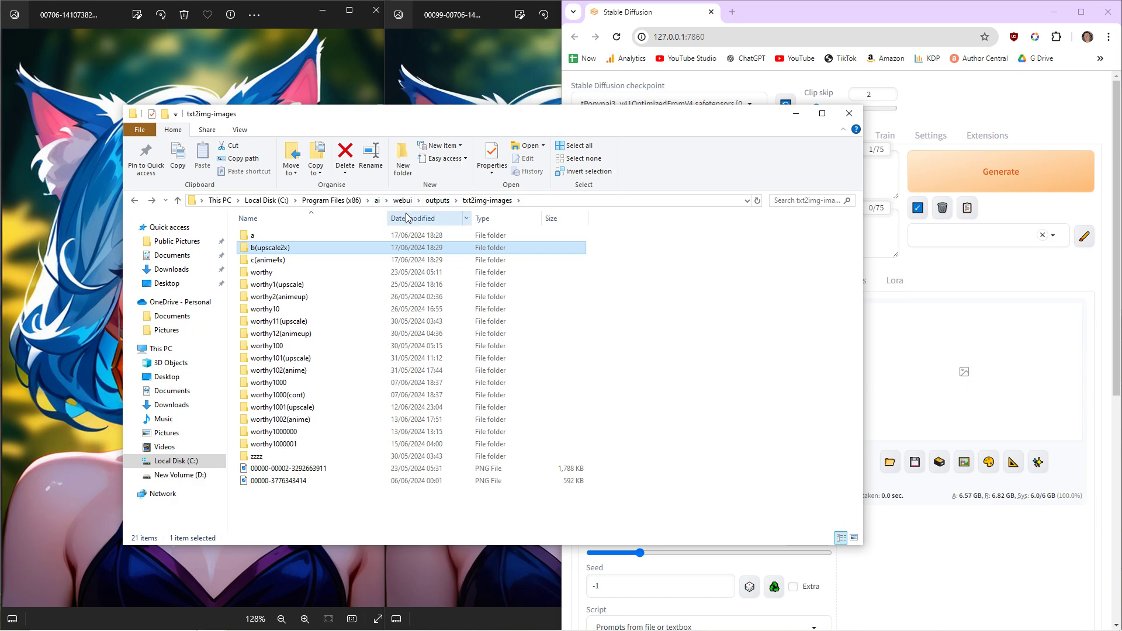
# Step: Go up to the ai folder and navigate through webui and outputs back to txt2img-images
pyautogui.click(377, 201)
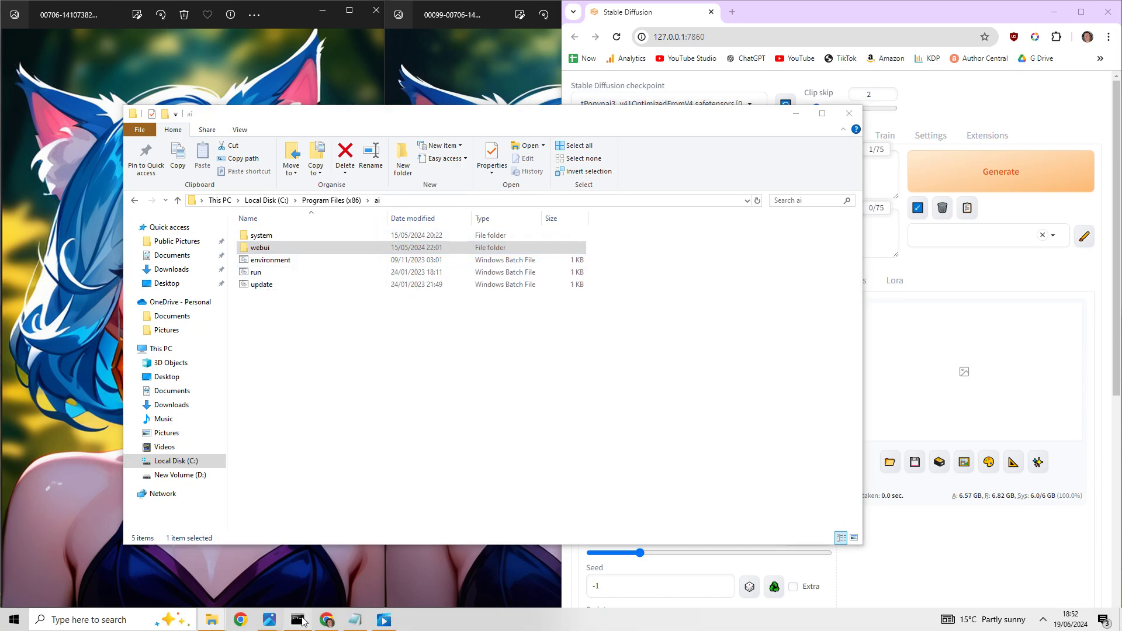
pyautogui.click(303, 618)
pyautogui.click(584, 66)
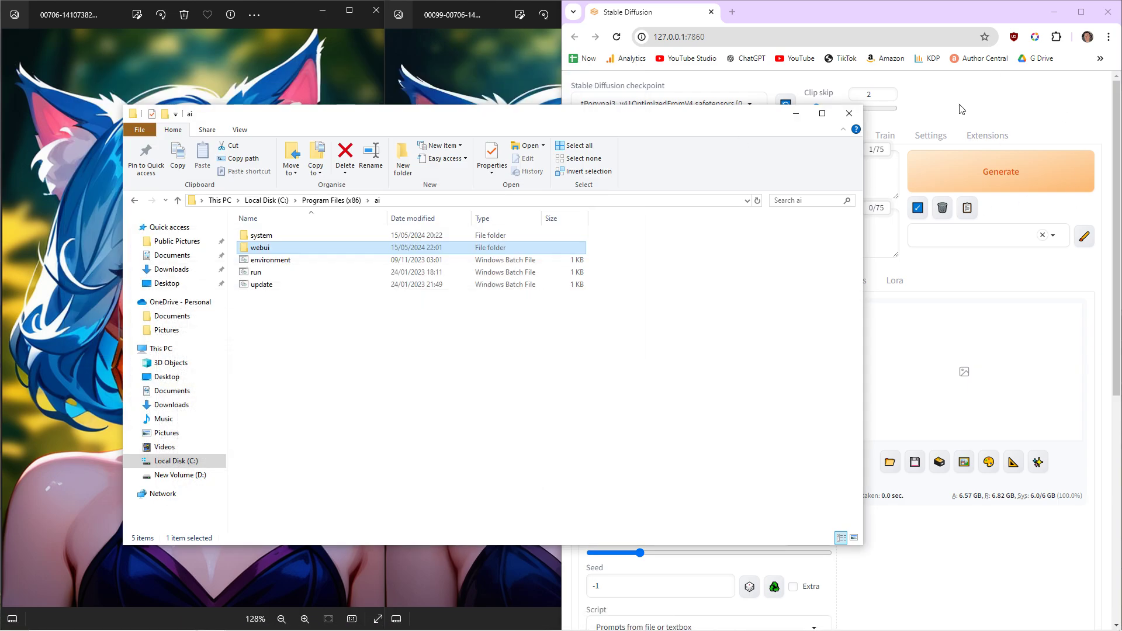
pyautogui.doubleClick(260, 248)
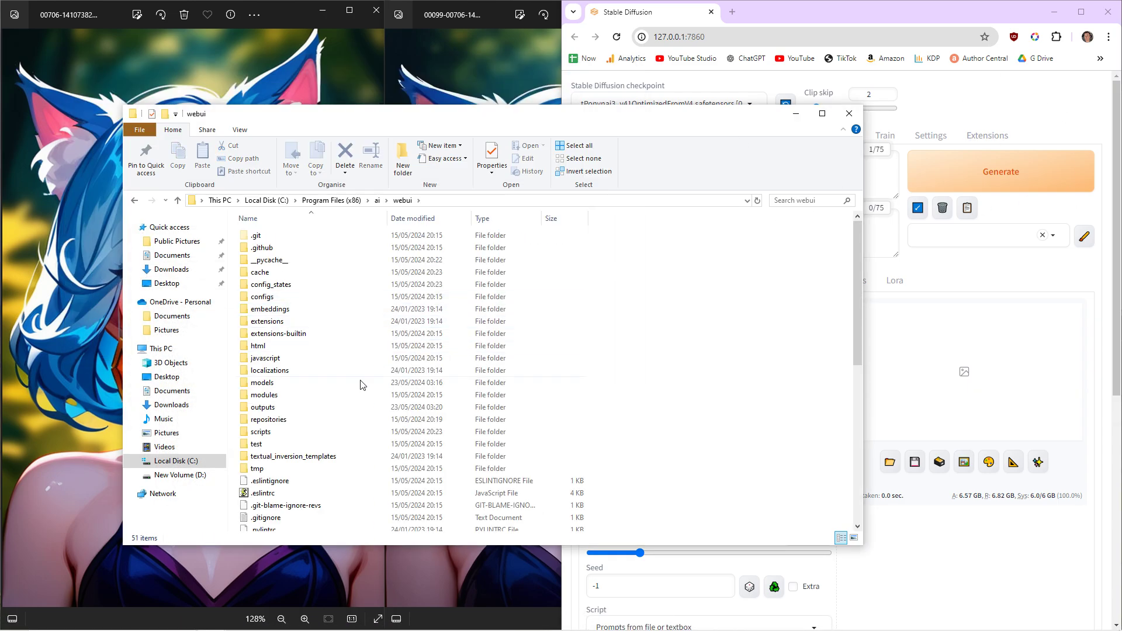
pyautogui.doubleClick(262, 407)
pyautogui.doubleClick(261, 273)
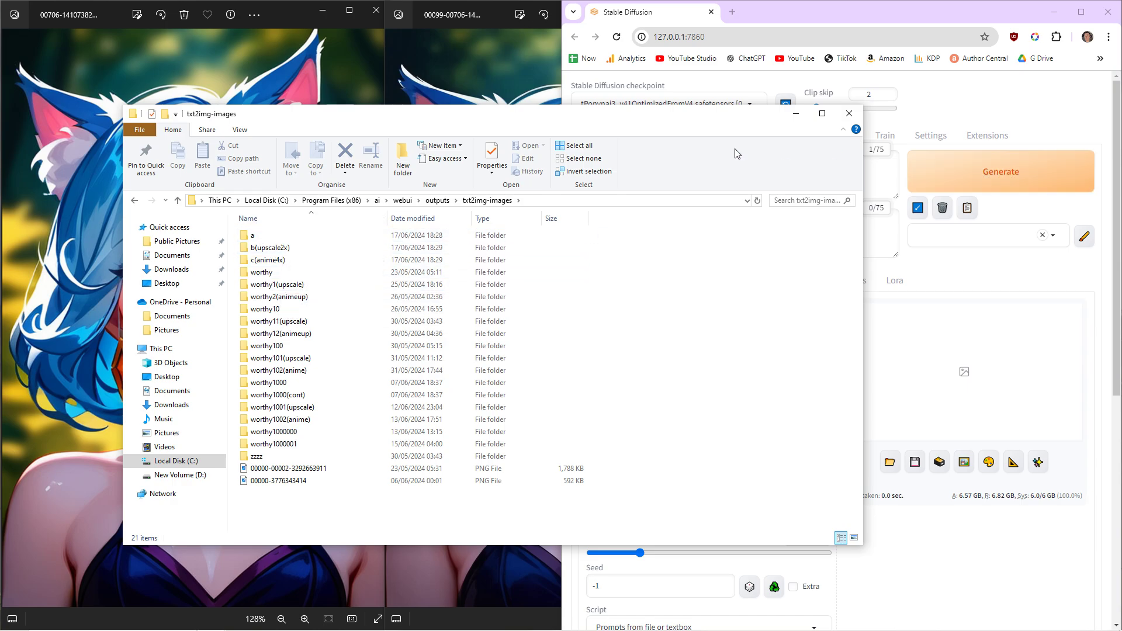
# Step: Open folder "a" to view its generated images and return to txt2img-images
pyautogui.moveTo(998, 630)
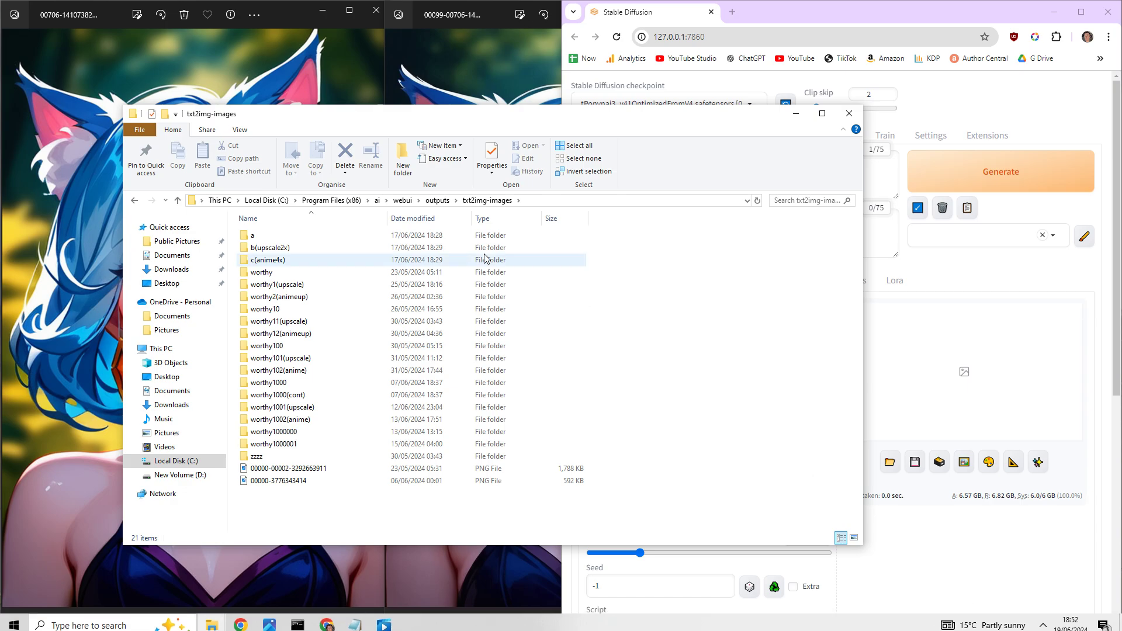
pyautogui.click(259, 238)
pyautogui.doubleClick(259, 239)
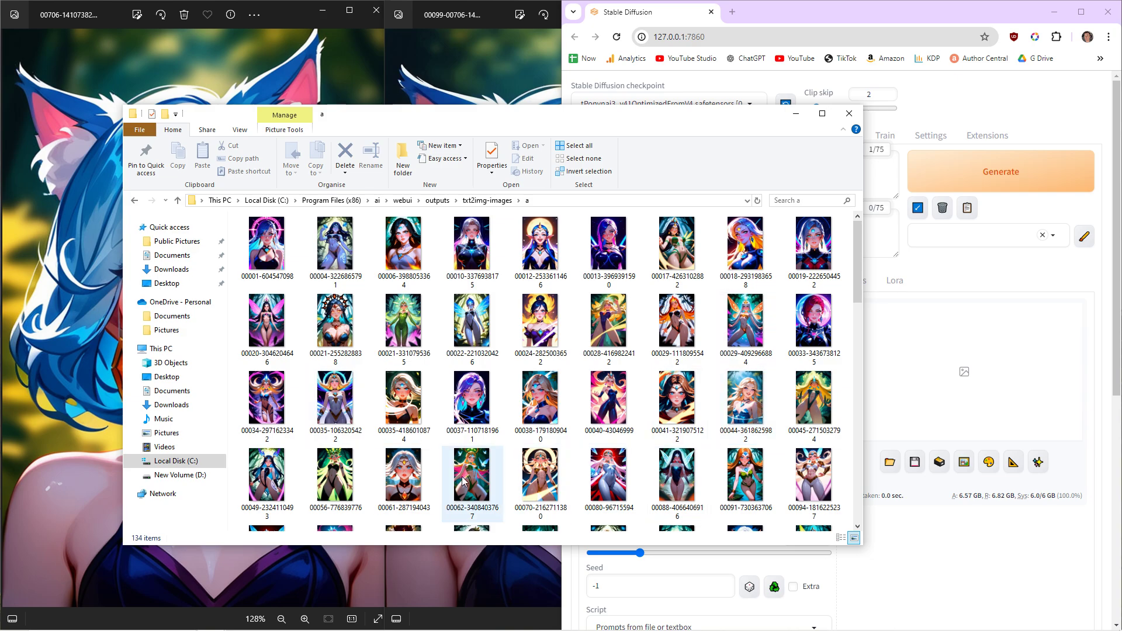
pyautogui.press('BackSpace')
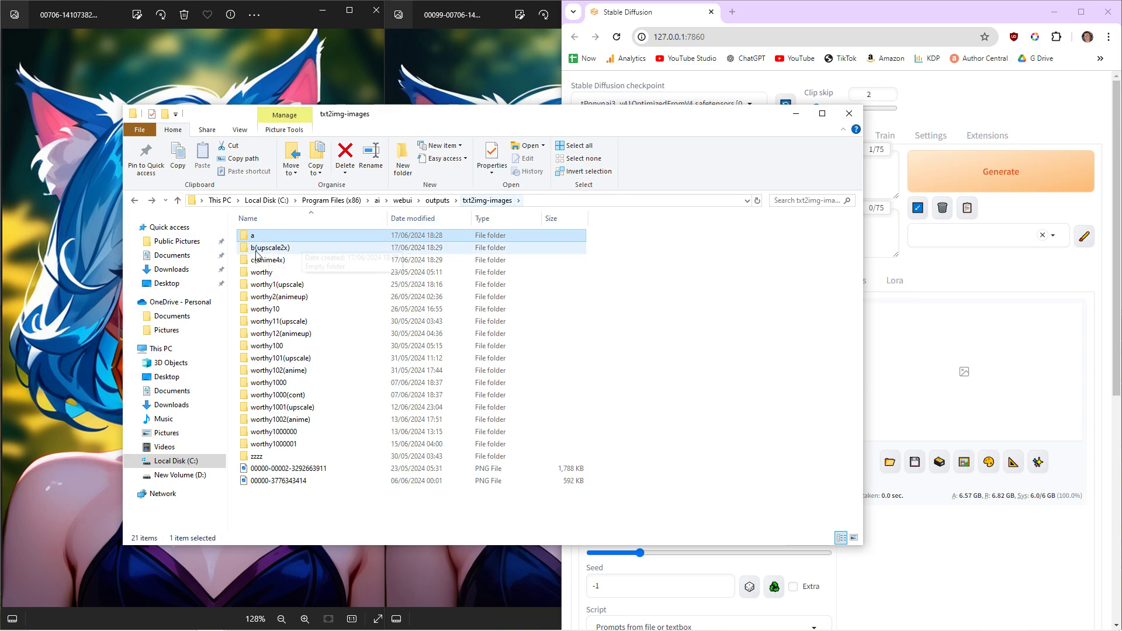
# Step: Reopen folder "a", display its full path, and go back to txt2img-images
pyautogui.doubleClick(264, 237)
pyautogui.click(534, 200)
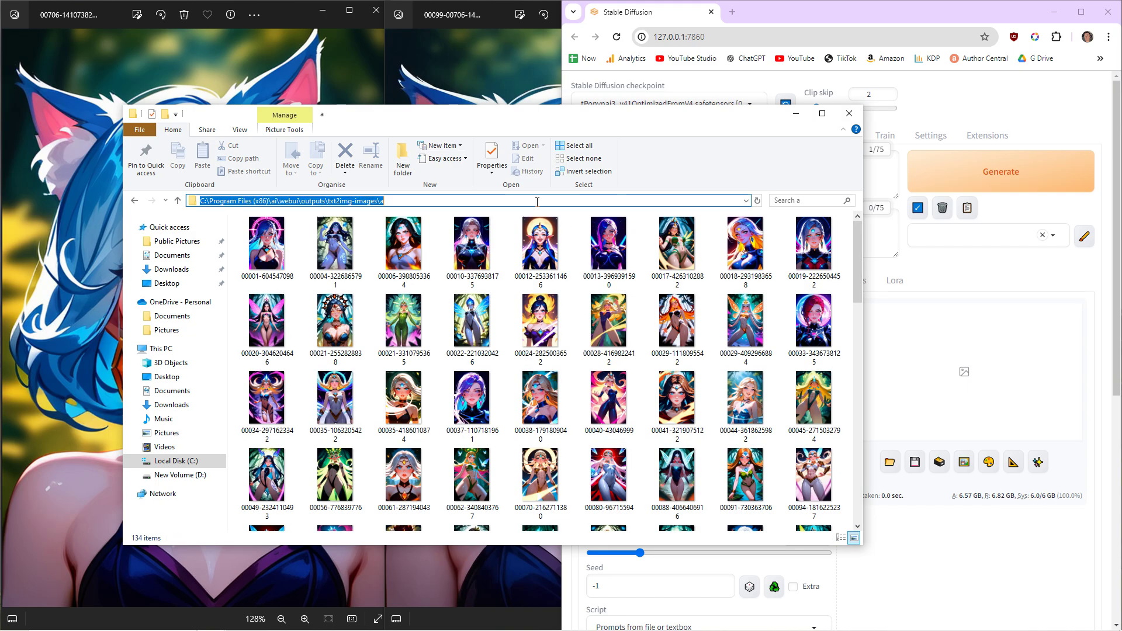
pyautogui.hotkey('alt', 'Left')
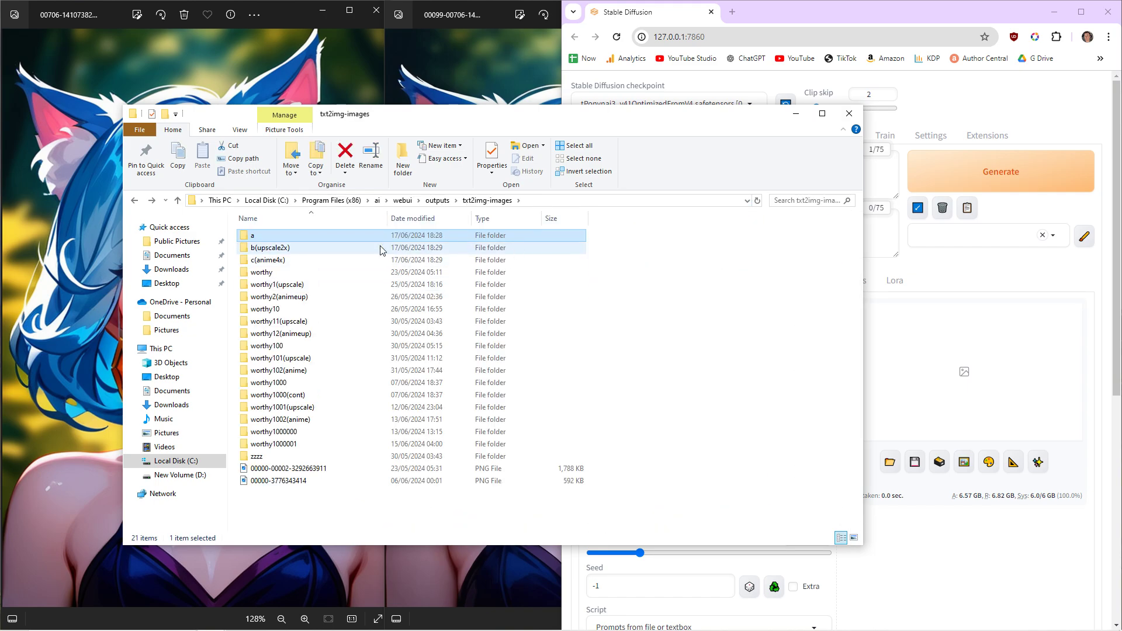
# Step: Return to Stable Diffusion and open the Batch mode of img2img
pyautogui.click(1061, 212)
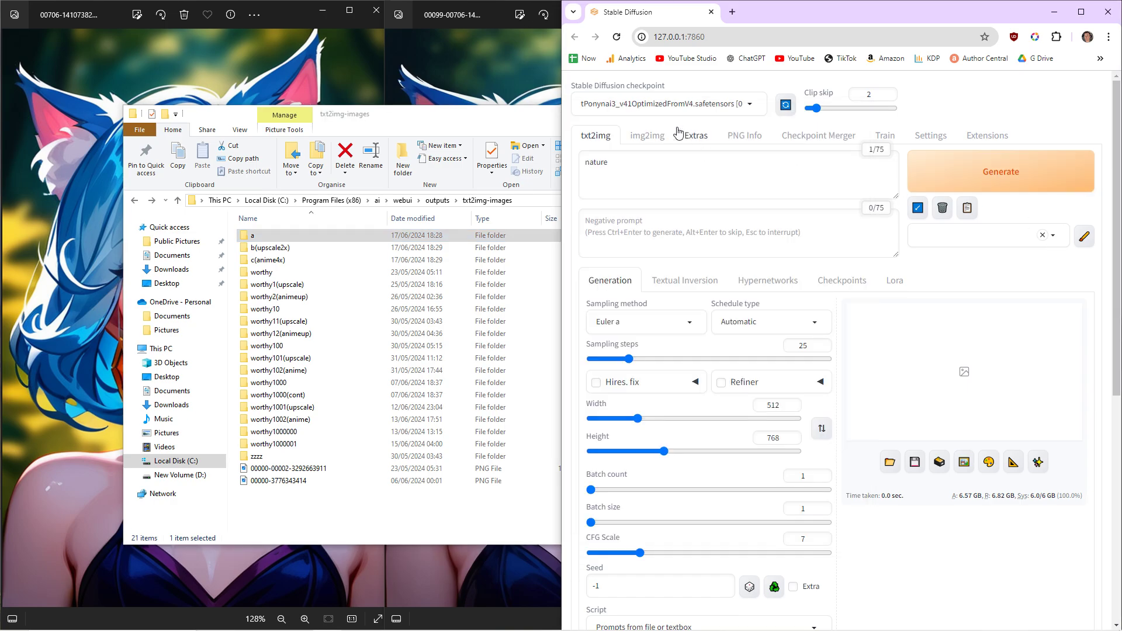
pyautogui.click(652, 137)
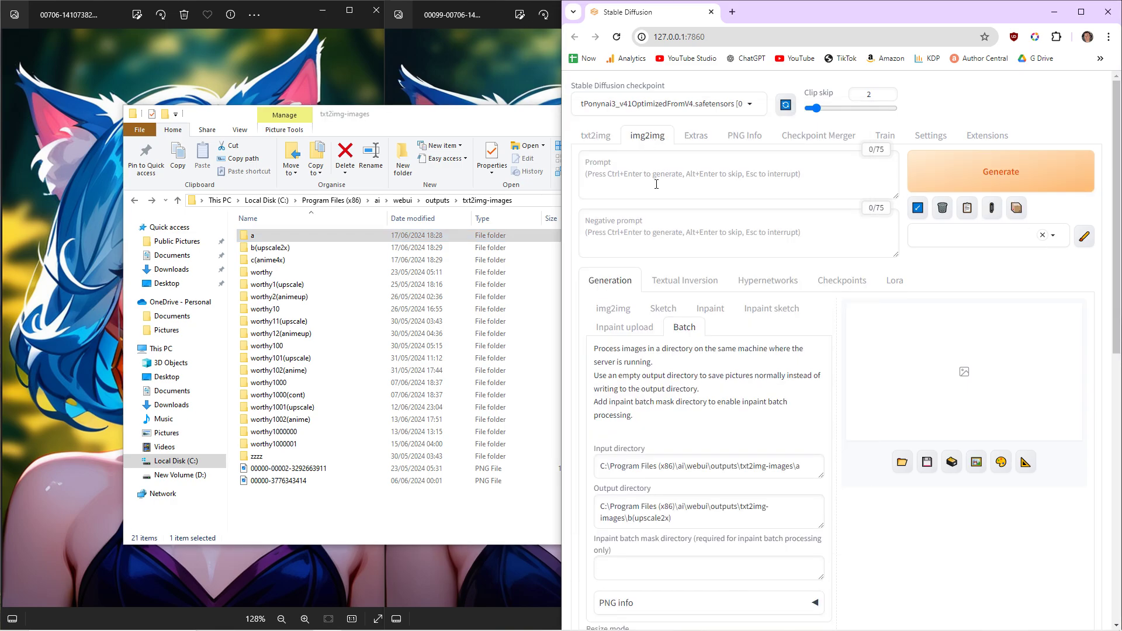
pyautogui.click(611, 307)
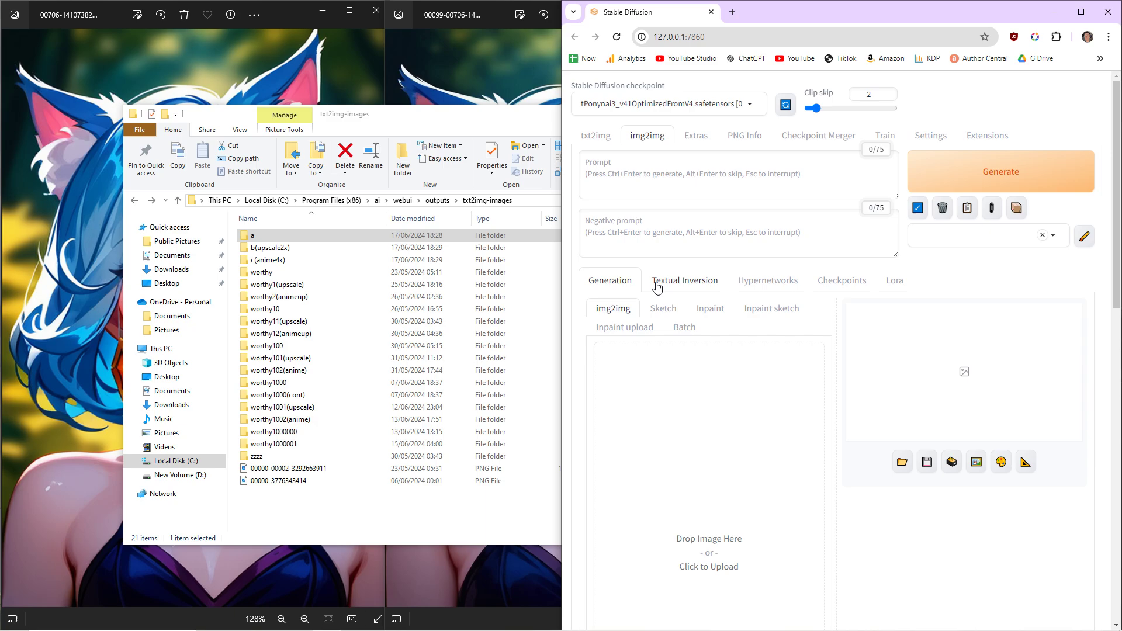
pyautogui.click(596, 136)
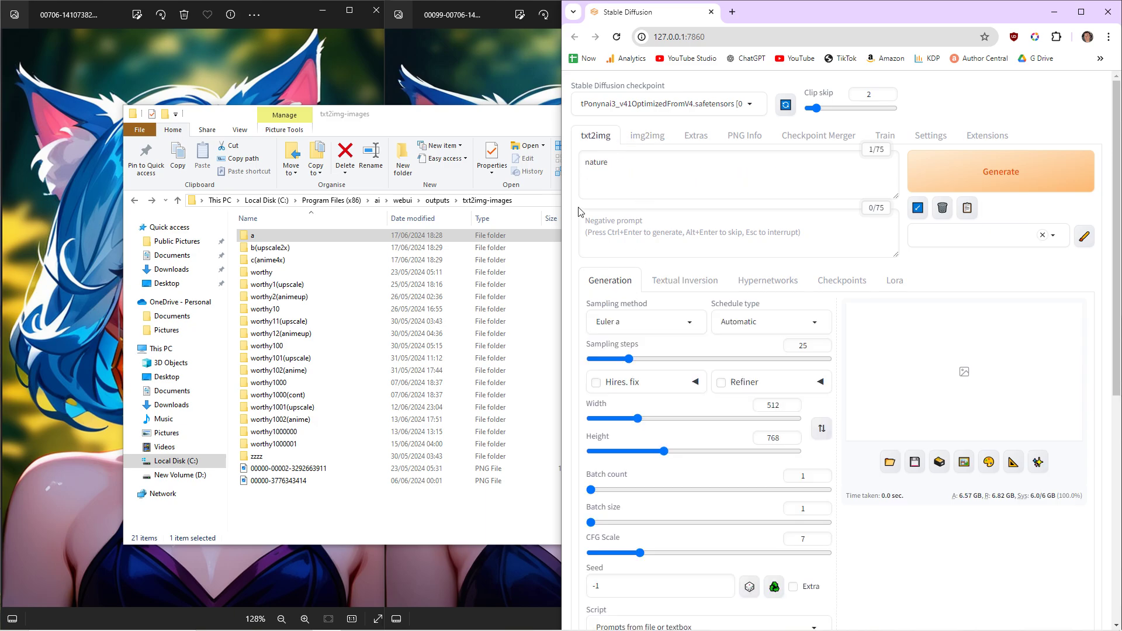
pyautogui.click(645, 137)
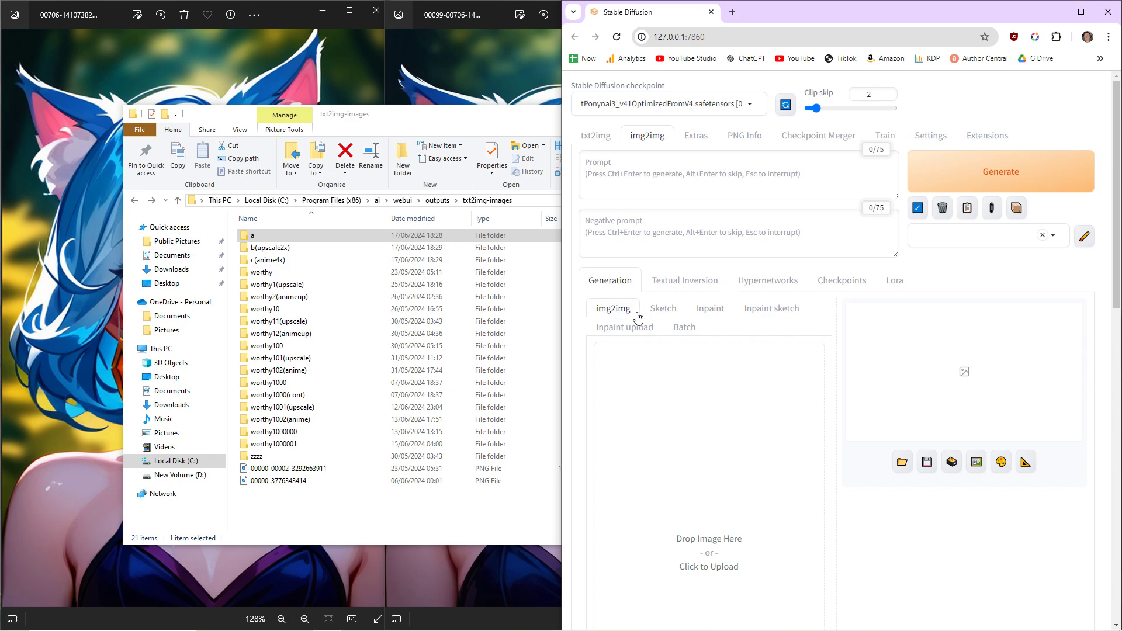
pyautogui.click(681, 329)
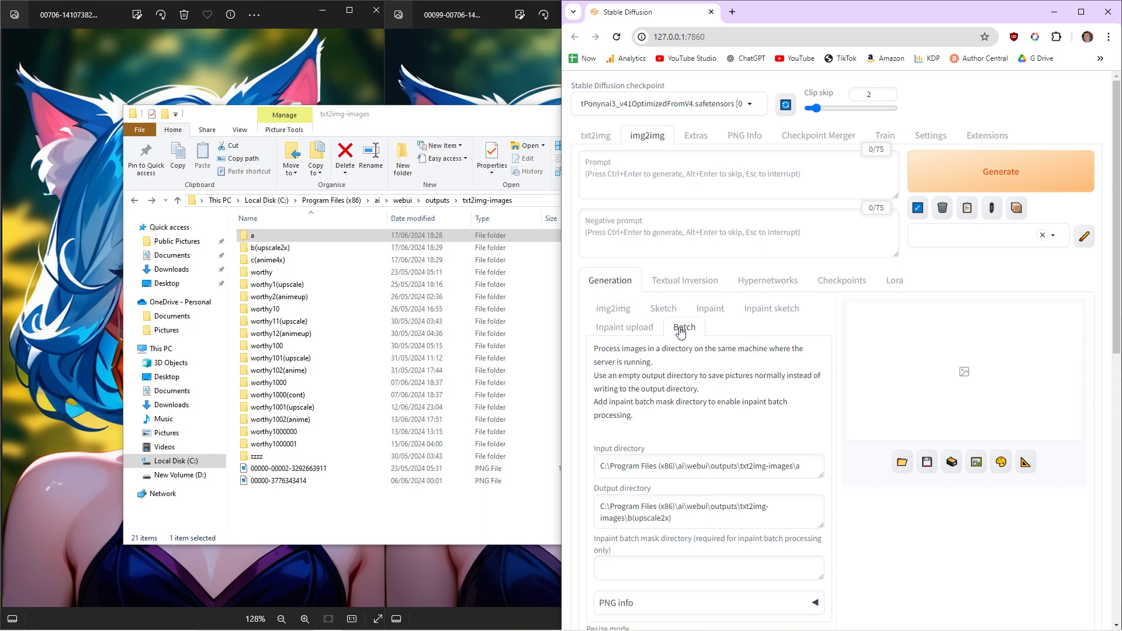
# Step: Set the batch input directory to C:\Program Files (x86)\ai\webui\outputs\txt2img-images\a
pyautogui.click(629, 466)
pyautogui.hotkey('ctrl', 'a')
pyautogui.write('C:\\Program Files (x86)\\ai\\webui\\outputs\\txt2img-images\\a')
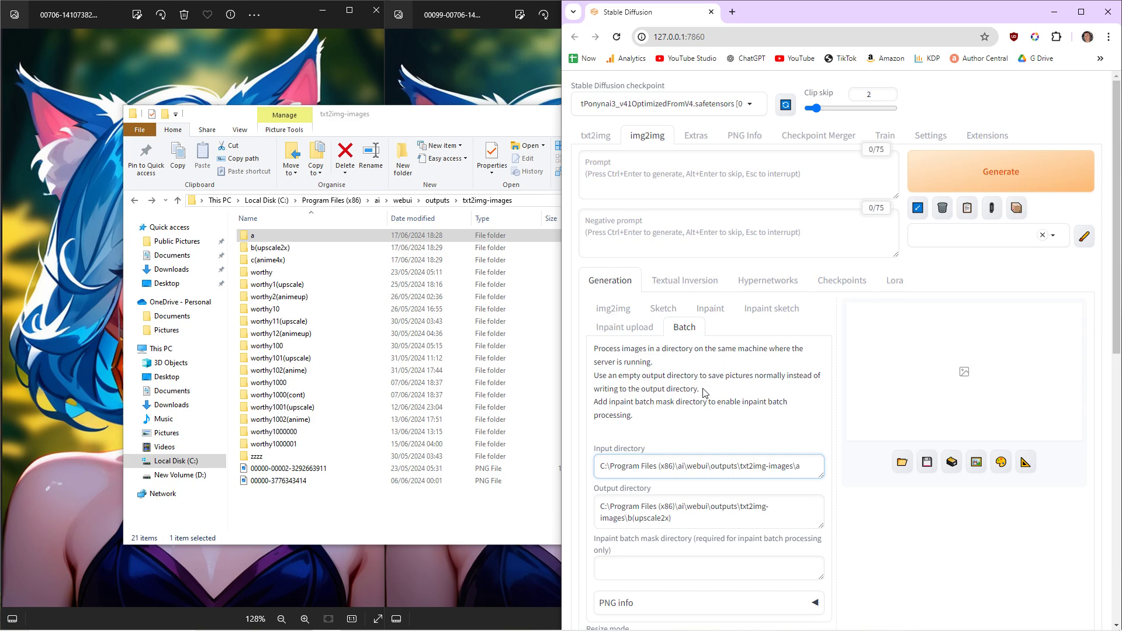
pyautogui.scroll(-1, 631, 465)
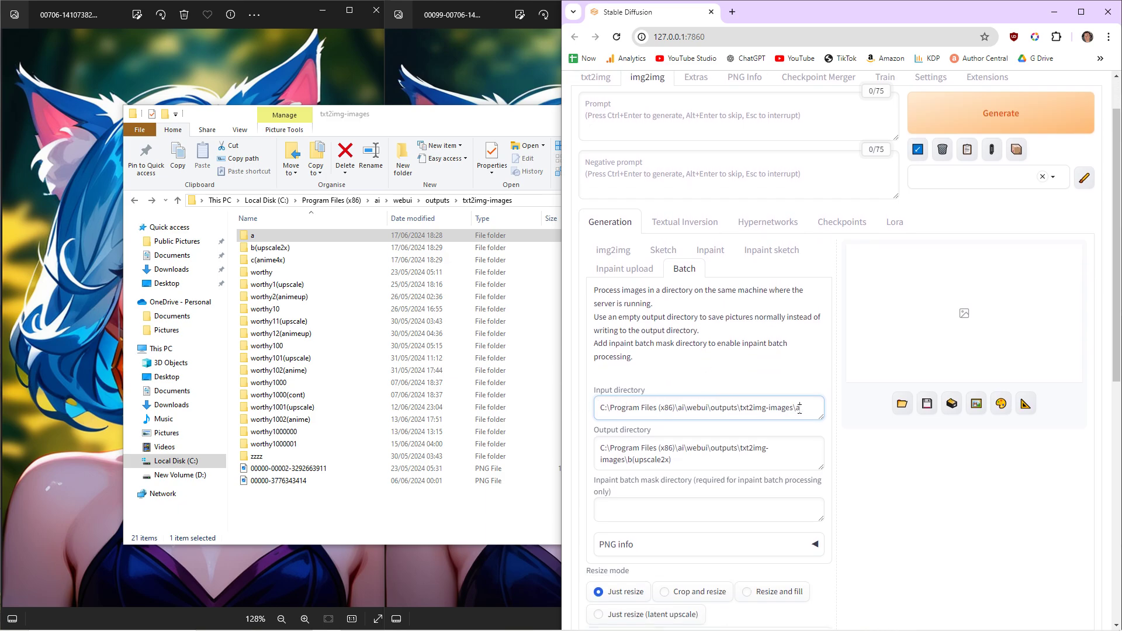
pyautogui.moveTo(805, 409); pyautogui.dragTo(591, 413)
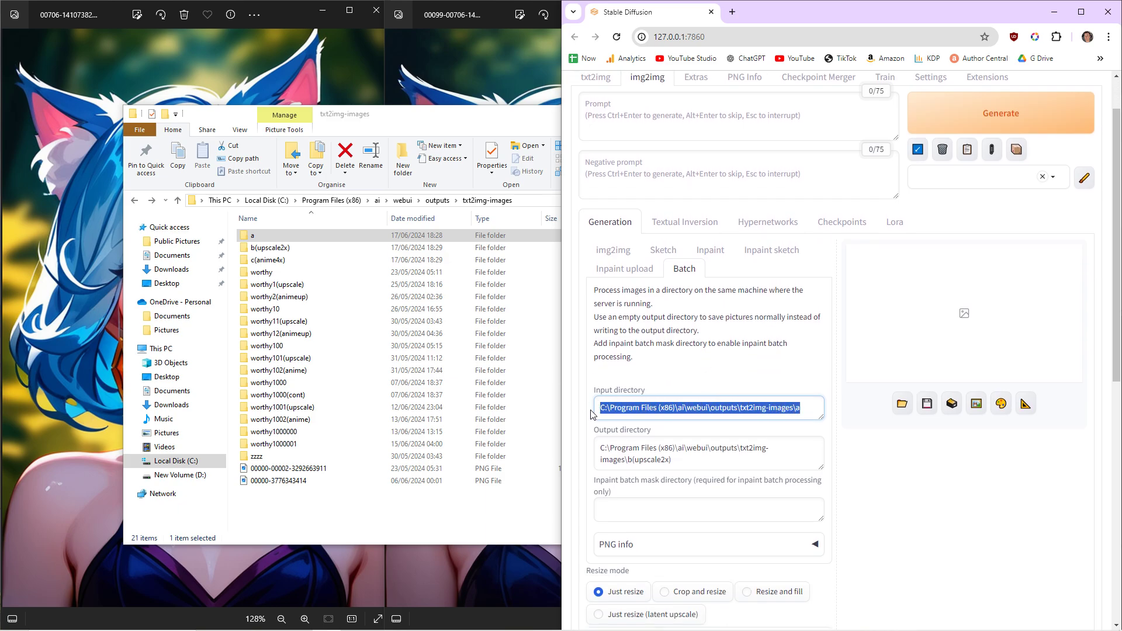
pyautogui.click(794, 412)
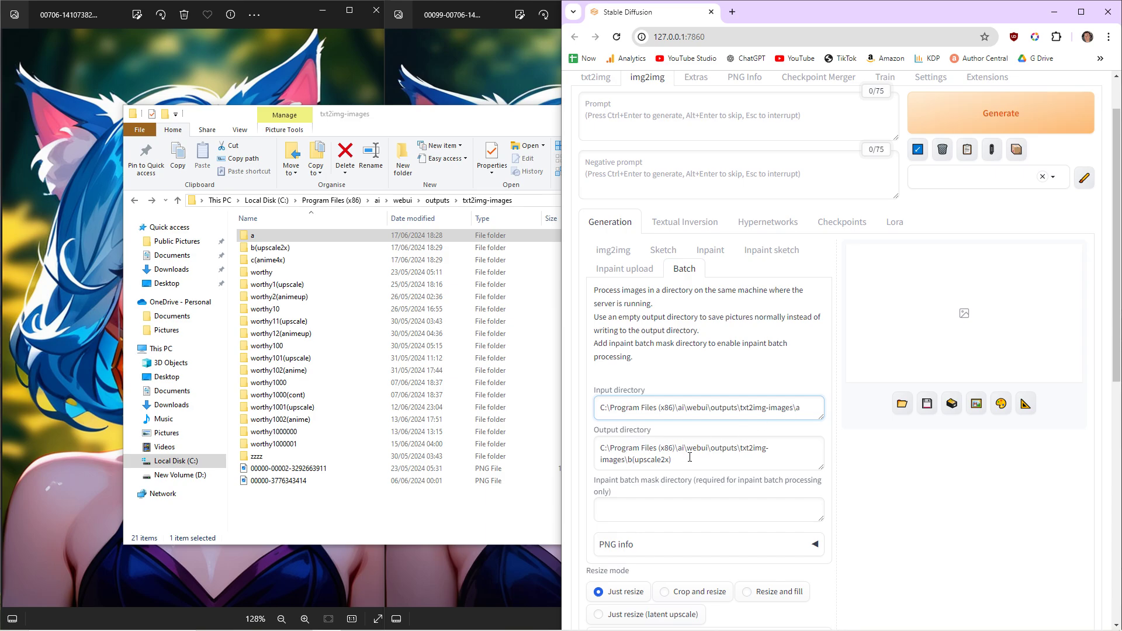
# Step: Review the resize and sampling settings of the img2img batch along with its input and output directories
pyautogui.scroll(-7, 693, 459)
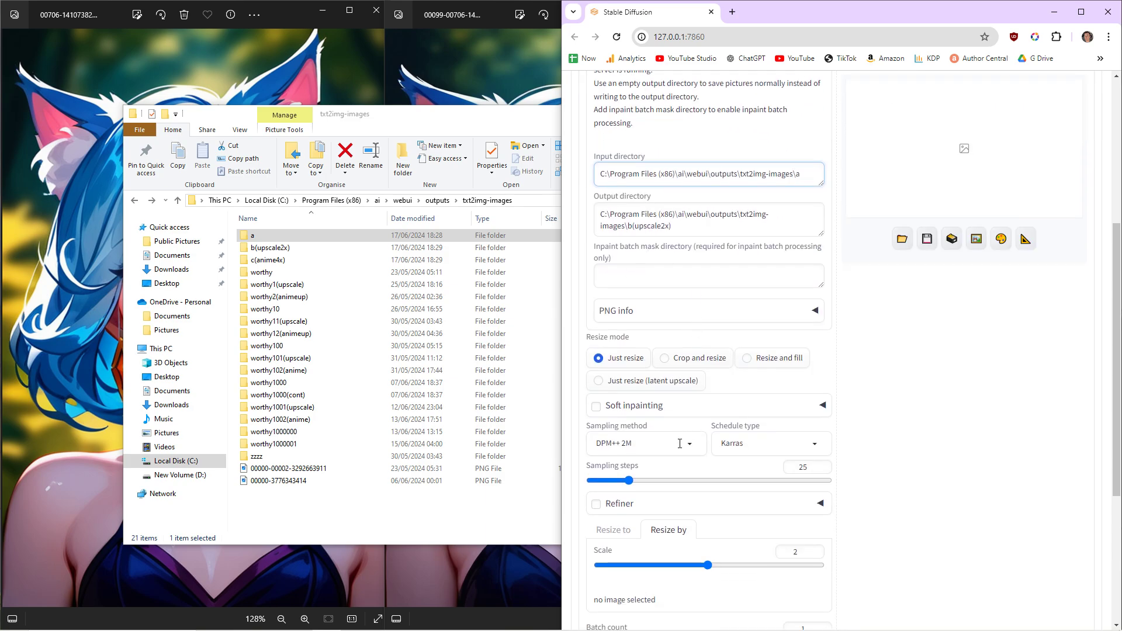
pyautogui.scroll(4, 717, 450)
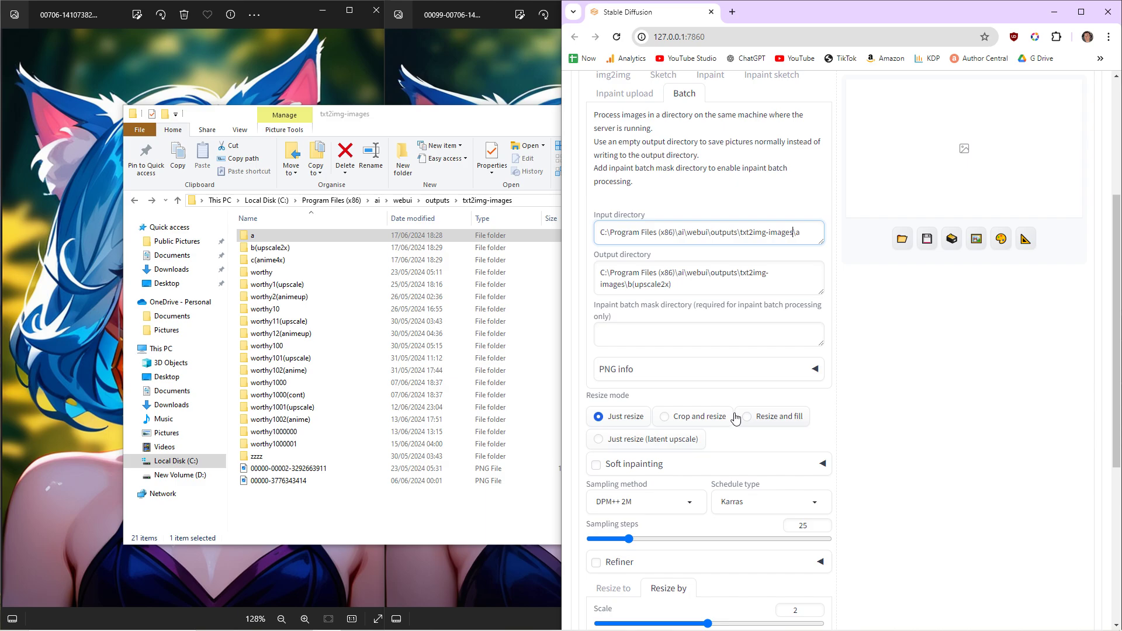
pyautogui.scroll(3, 722, 409)
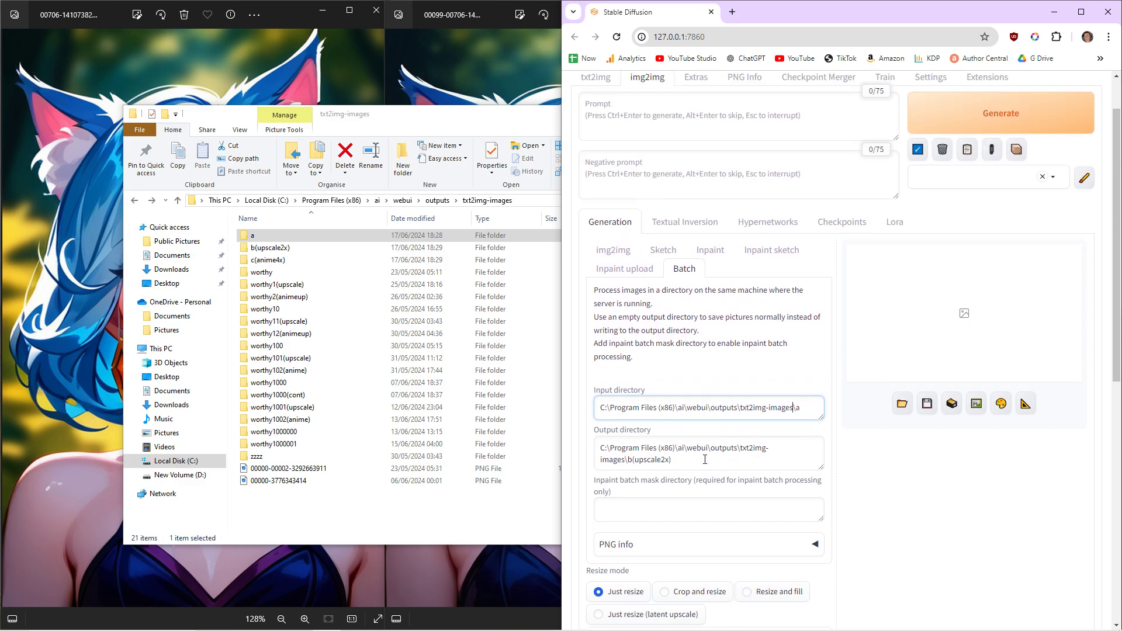
pyautogui.click(684, 462)
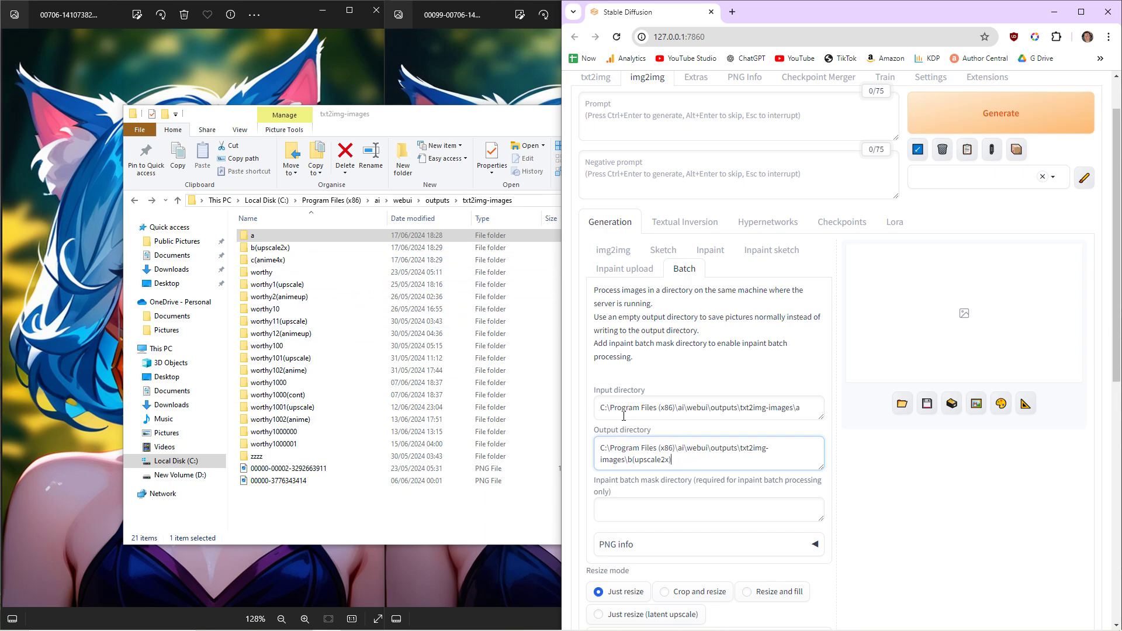
pyautogui.click(604, 408)
pyautogui.scroll(-2, 594, 338)
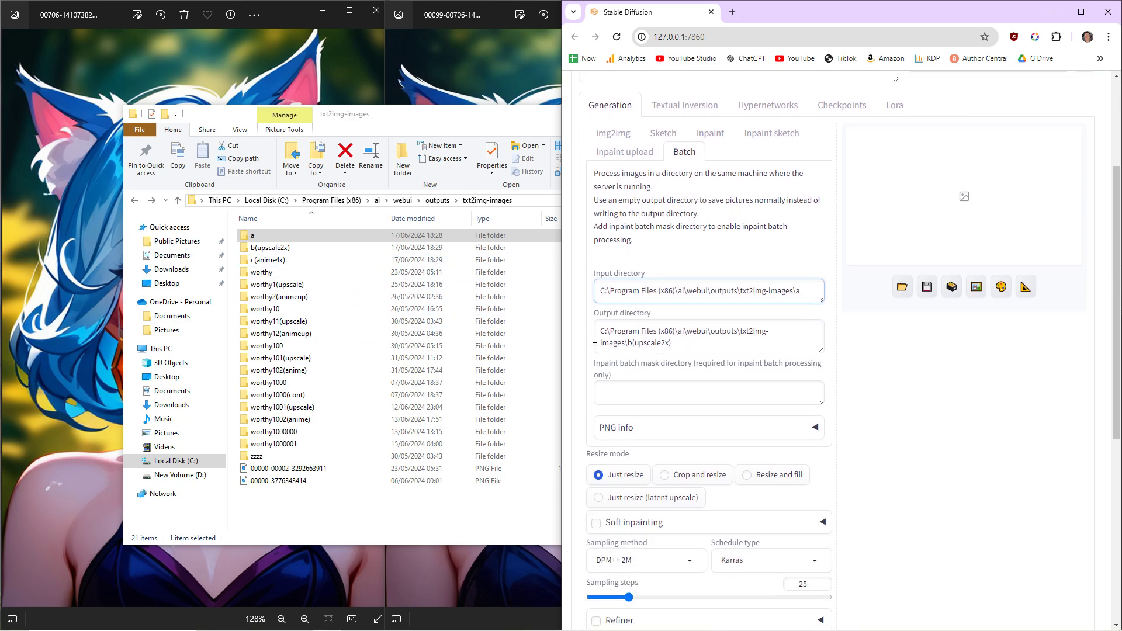
# Step: Show the full path of the b(upscale2x) folder, minimise File Explorer, and return to the batch output directory
pyautogui.doubleClick(268, 247)
pyautogui.click(588, 201)
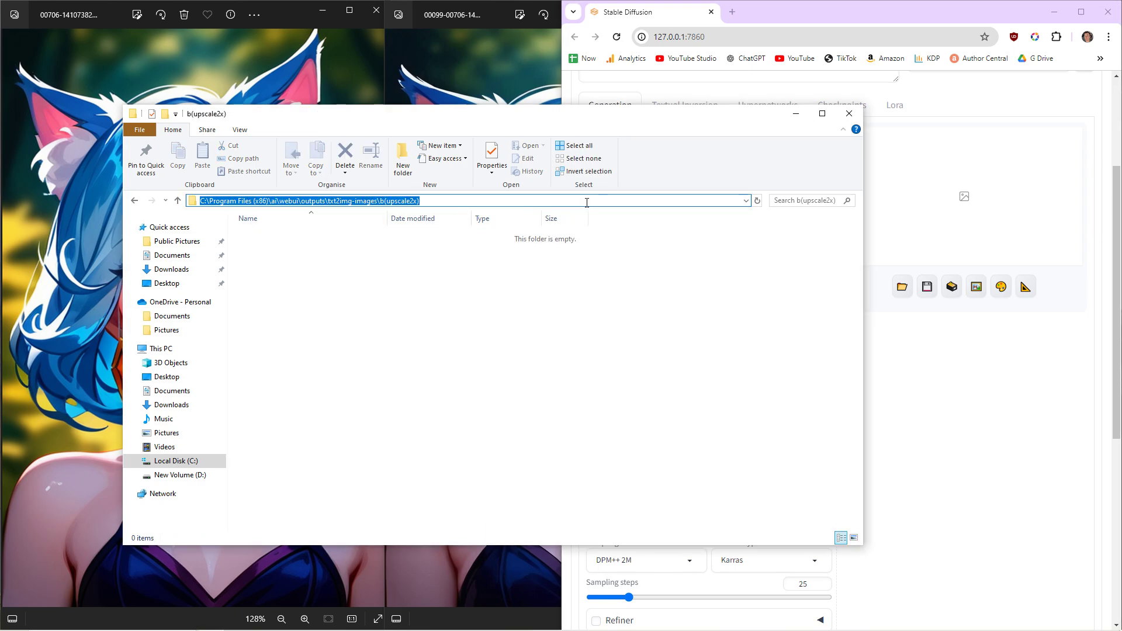
pyautogui.click(795, 113)
pyautogui.click(696, 341)
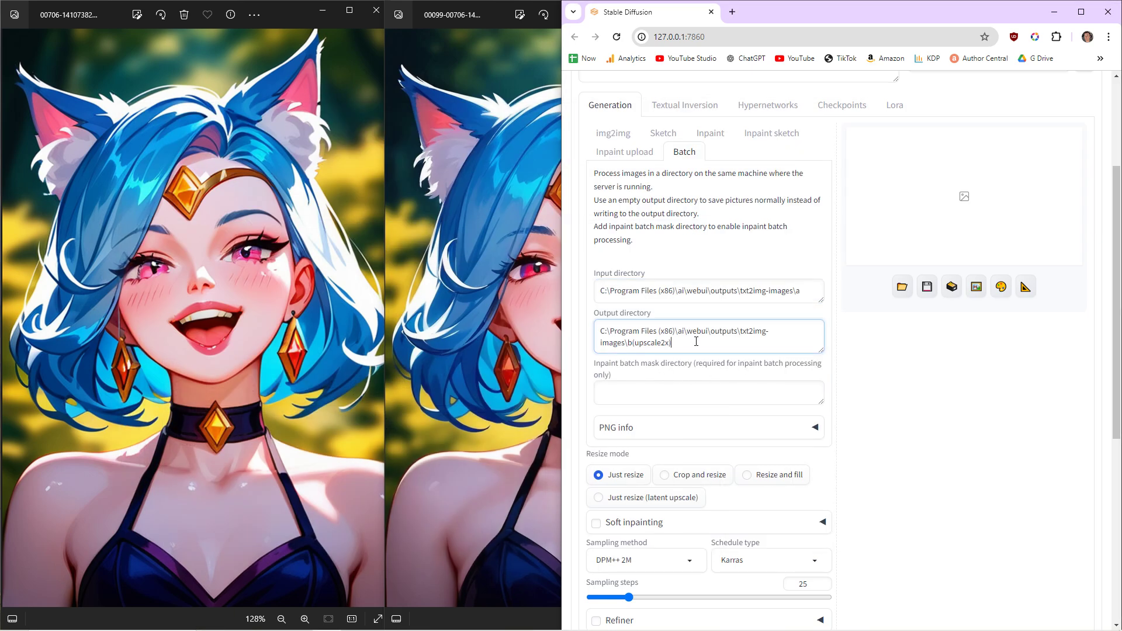
# Step: Look over the img2img batch settings again and minimise the browser to compare the three open image versions
pyautogui.scroll(1, 727, 427)
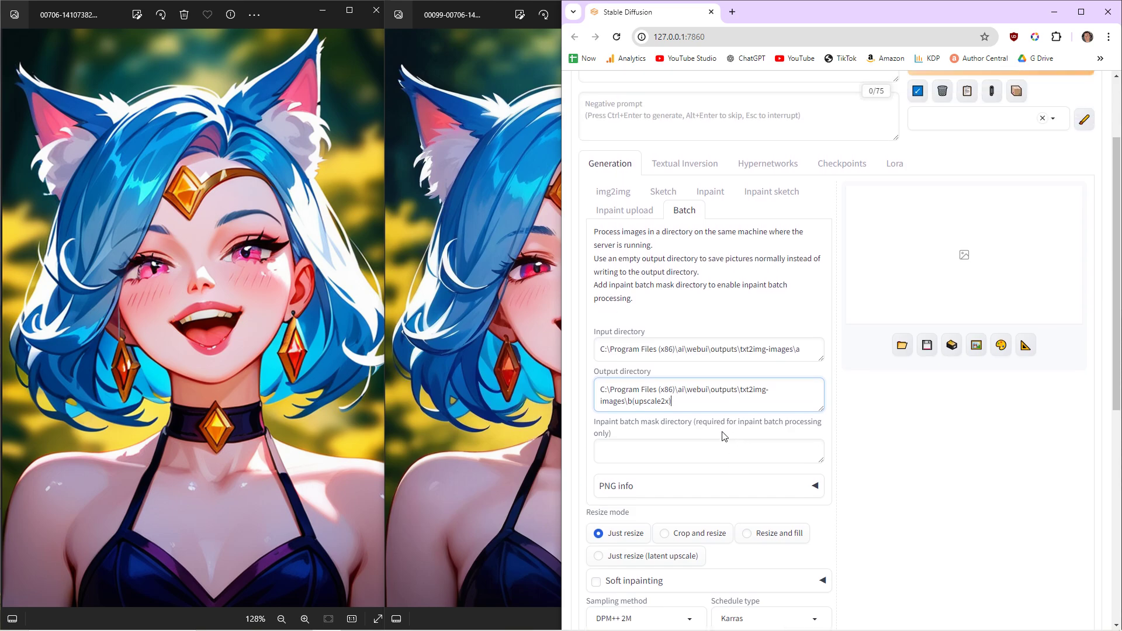
pyautogui.scroll(-1, 721, 438)
pyautogui.scroll(3, 723, 444)
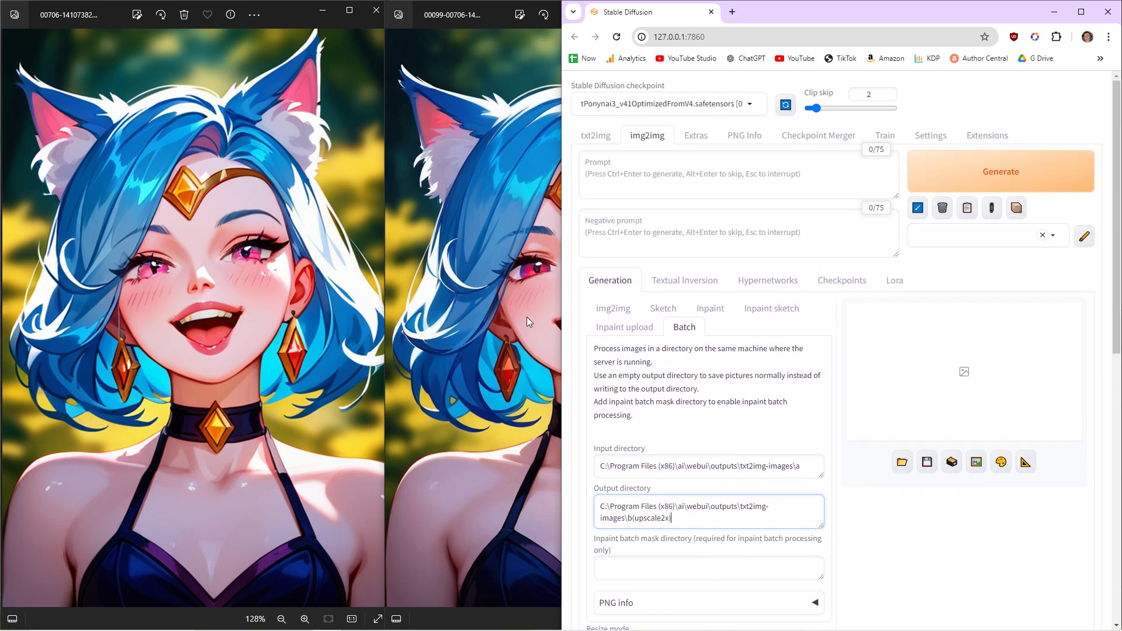
pyautogui.click(1054, 12)
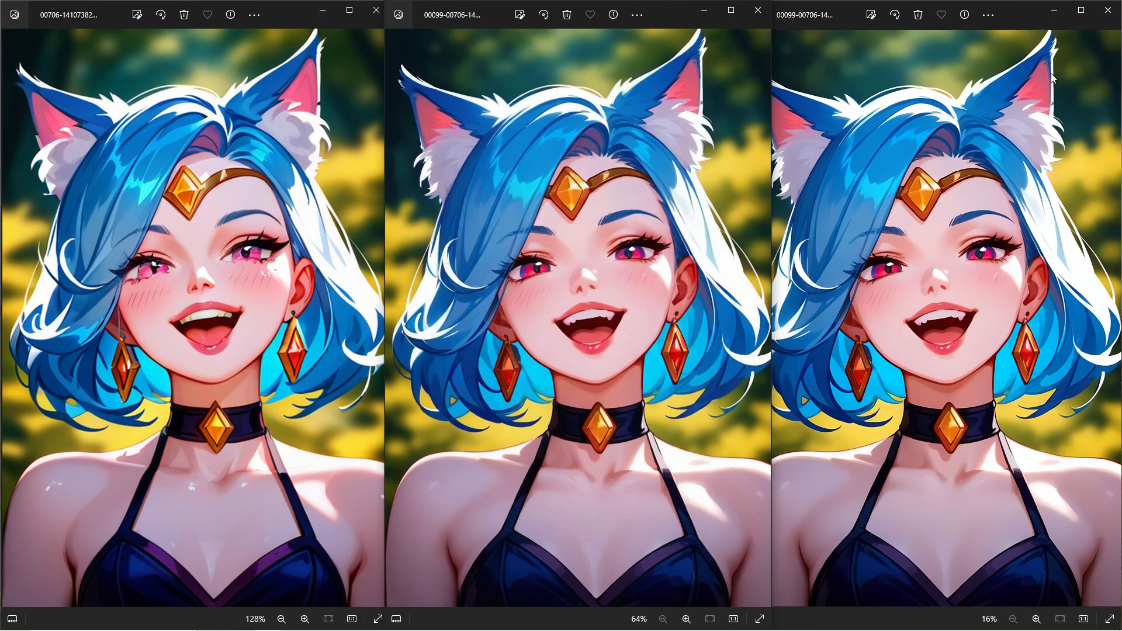
# Step: Close the third image version, return to Stable Diffusion in the browser, and bring up the Batch from Directory mode of Extras
pyautogui.click(1108, 10)
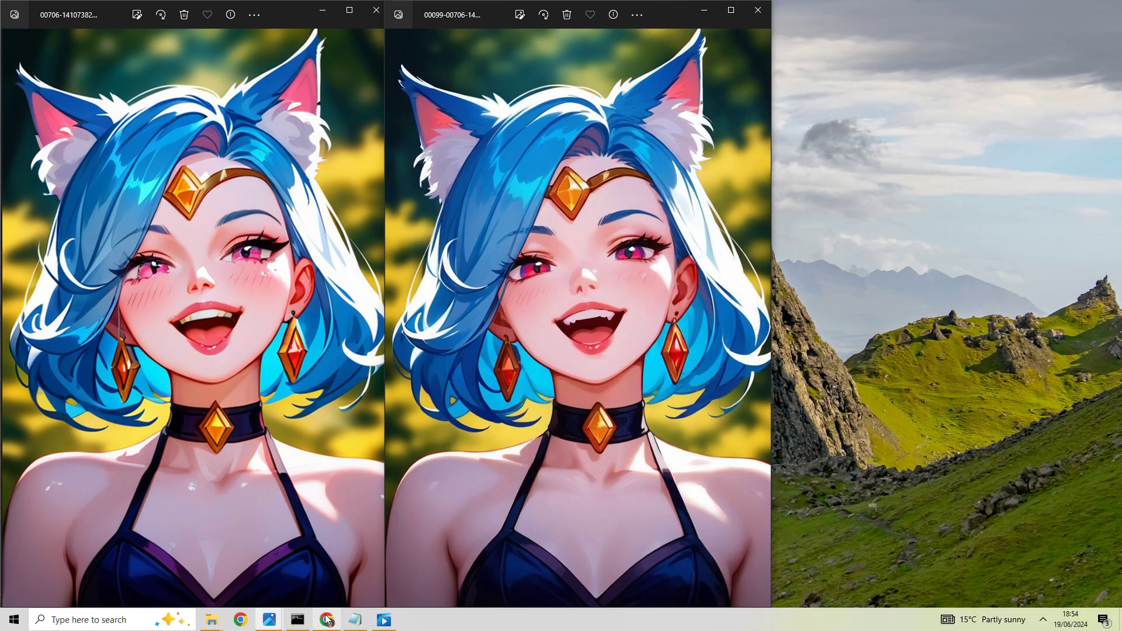
pyautogui.click(326, 619)
pyautogui.click(692, 135)
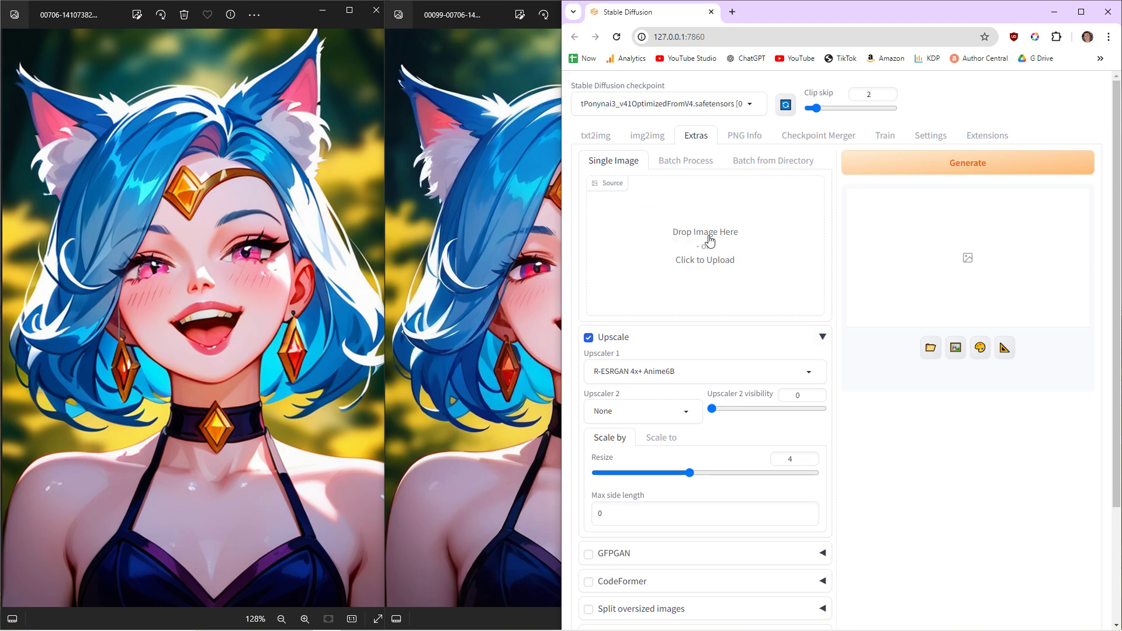
pyautogui.click(694, 164)
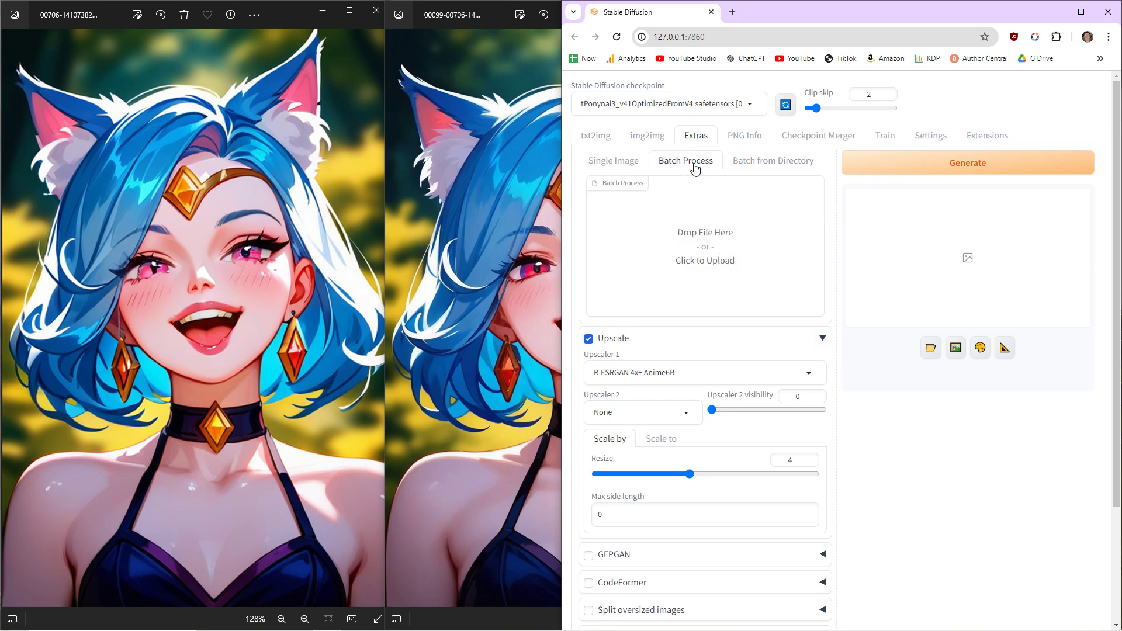
pyautogui.click(773, 162)
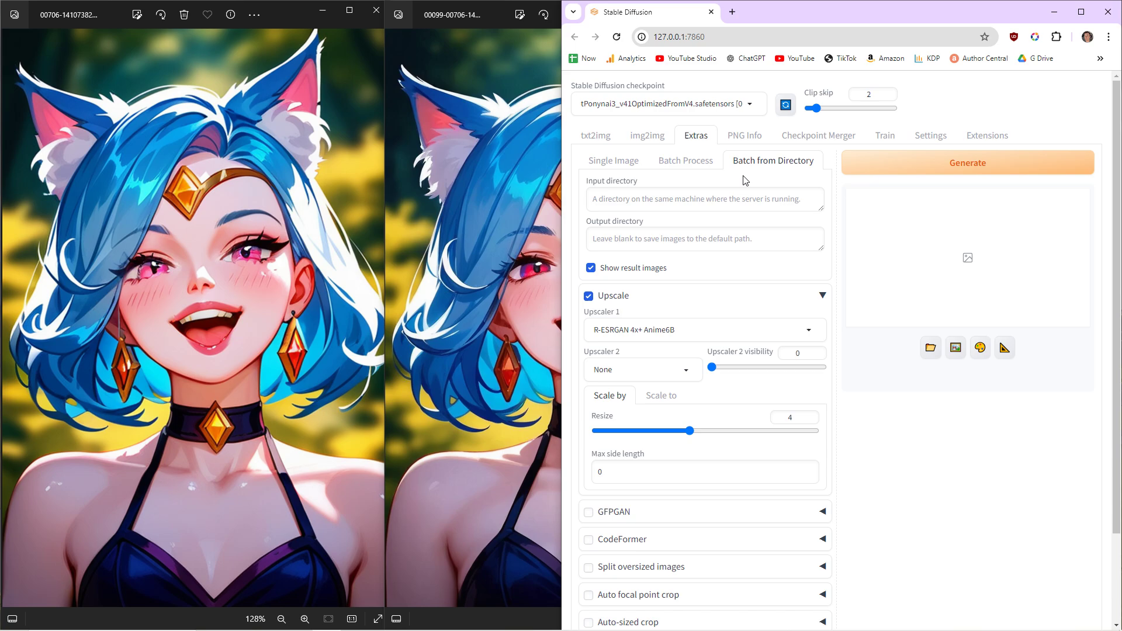
# Step: Review the input directory, output directory and upscale options of Batch from Directory, and check the cmd.exe console log before minimising it
pyautogui.click(624, 201)
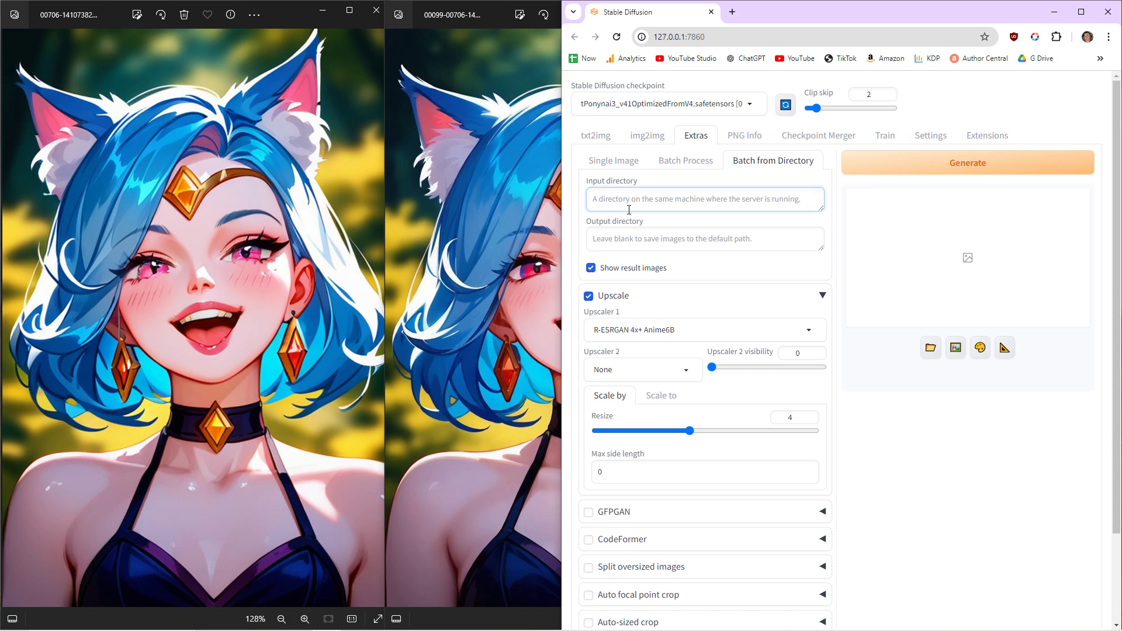
pyautogui.click(630, 235)
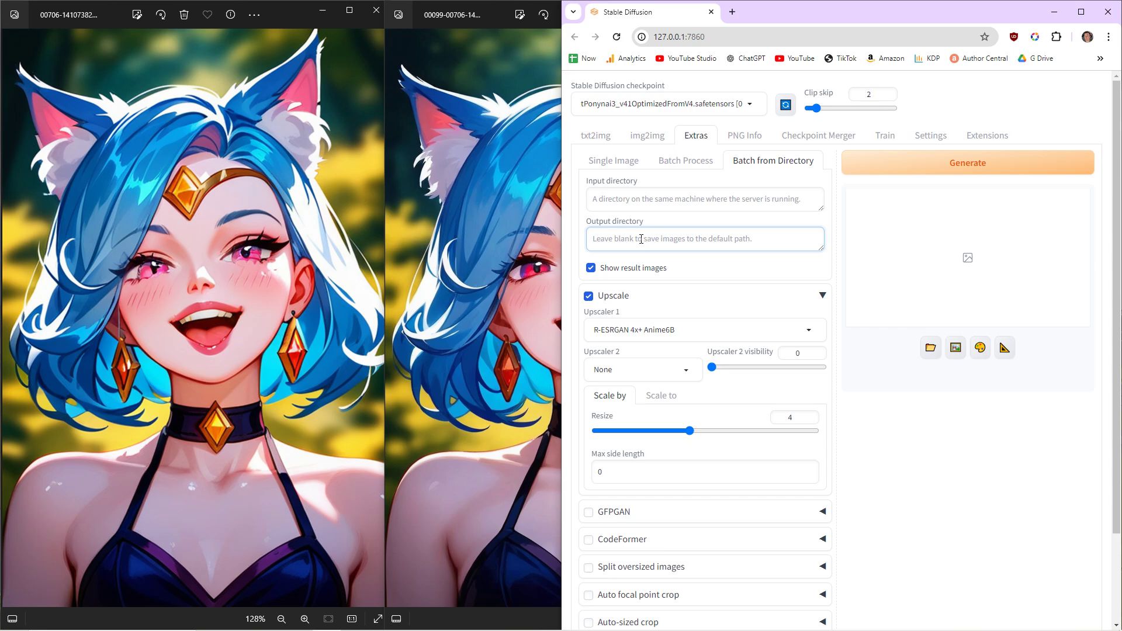
pyautogui.scroll(-2, 928, 271)
pyautogui.scroll(2, 964, 204)
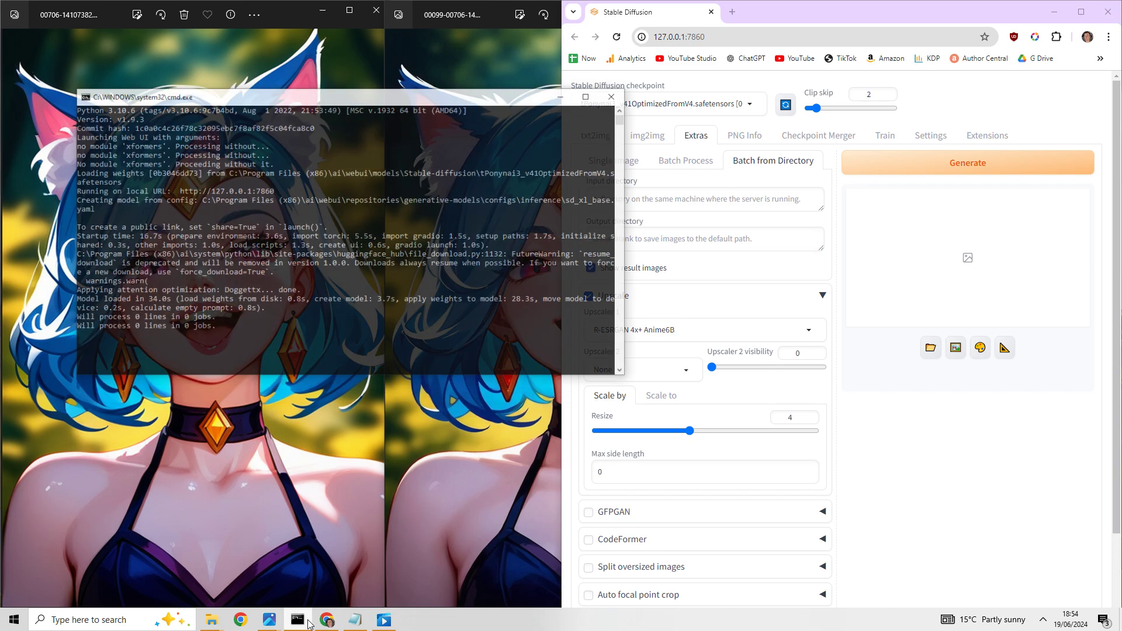
pyautogui.click(297, 624)
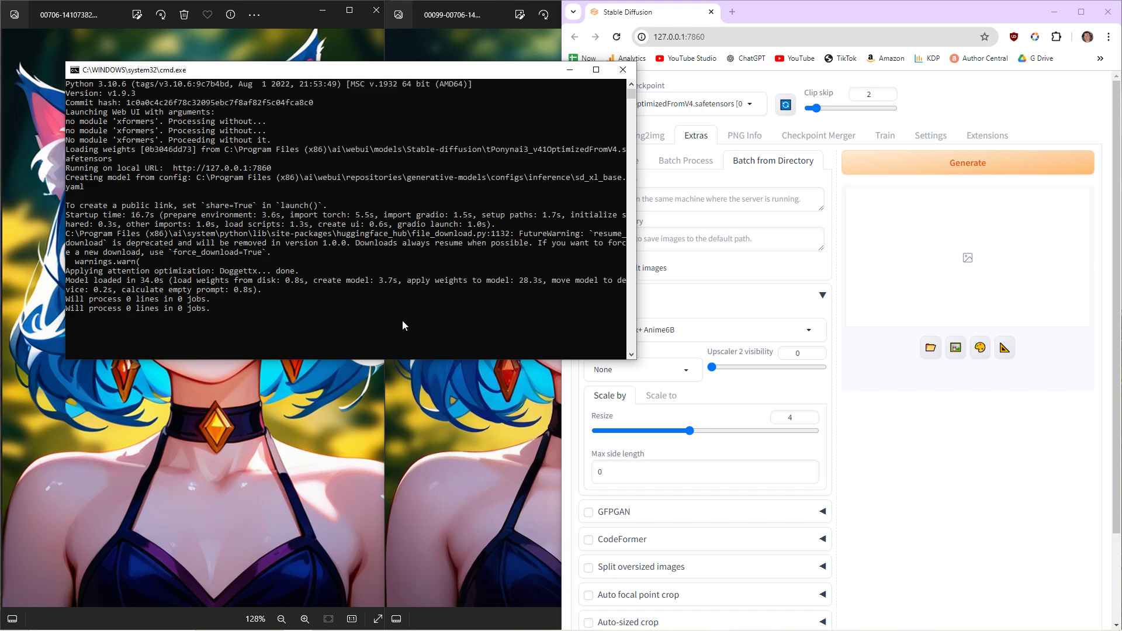
pyautogui.click(570, 70)
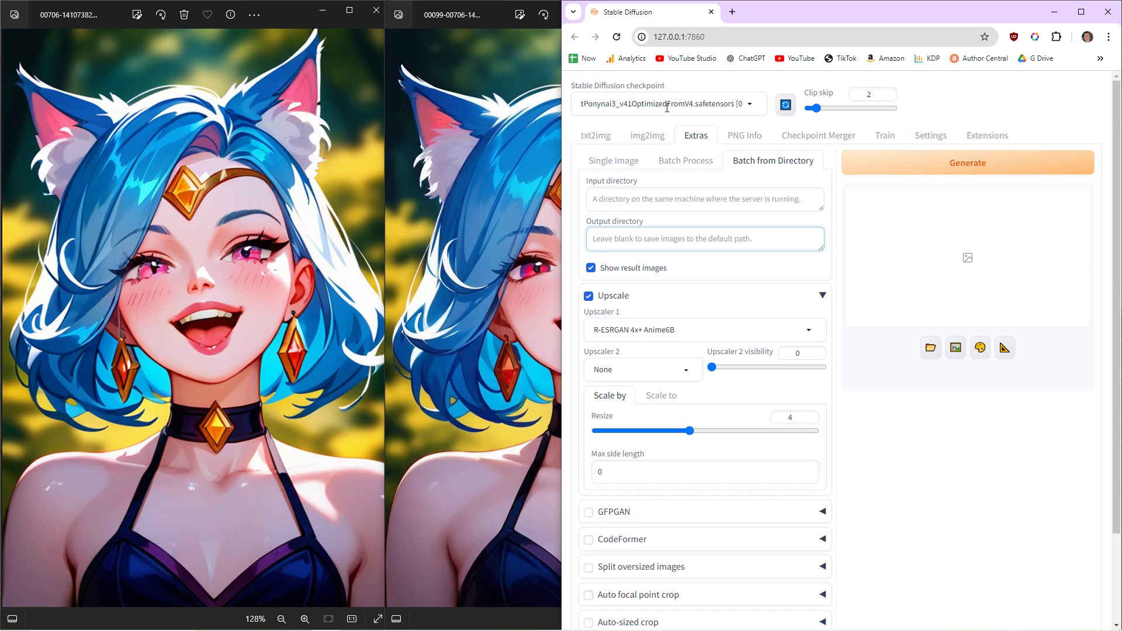